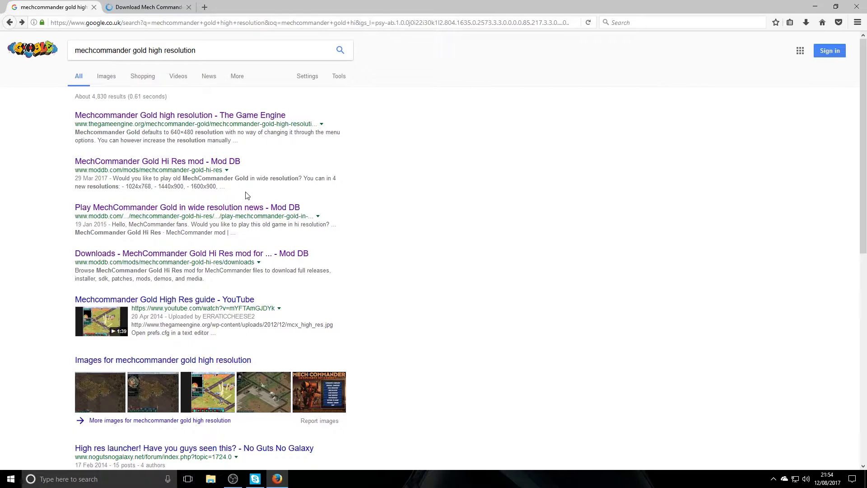
Open the MechCommander Gold Hi Res mod page on Mod DB and look through its high-resolution article and installation instructions
click(224, 162)
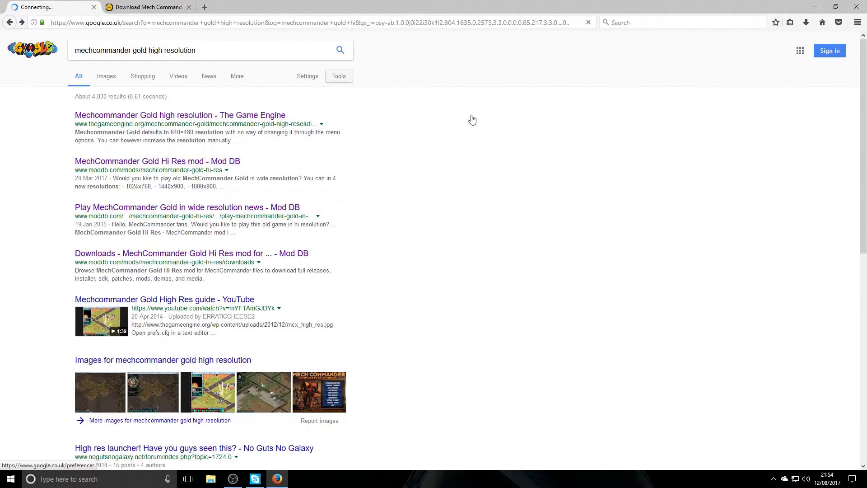
scroll(433, 276, down, 3)
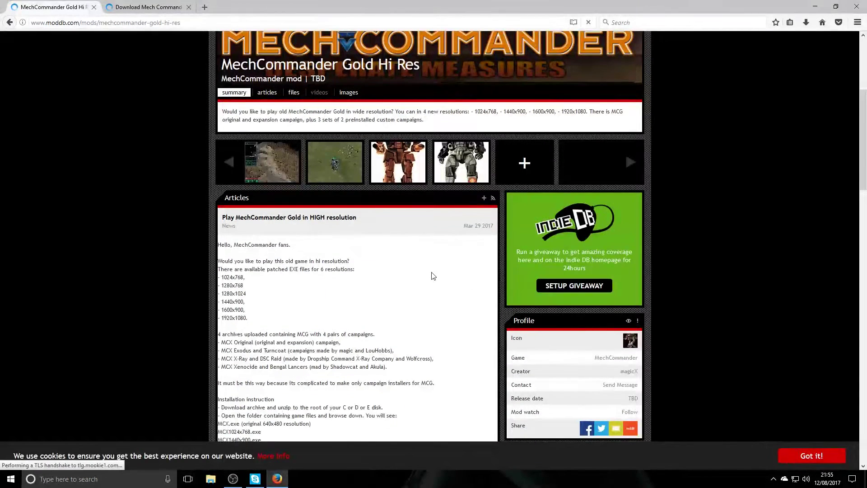
scroll(429, 276, down, 3)
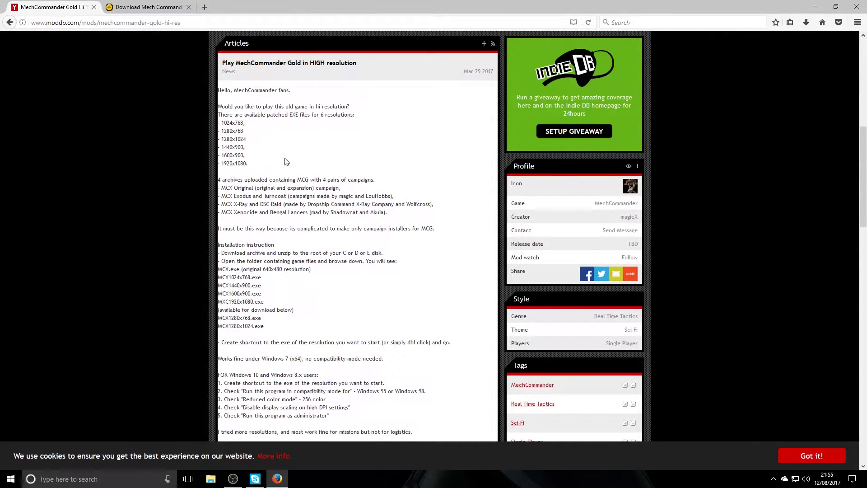
scroll(294, 179, down, 3)
scroll(332, 196, up, 4)
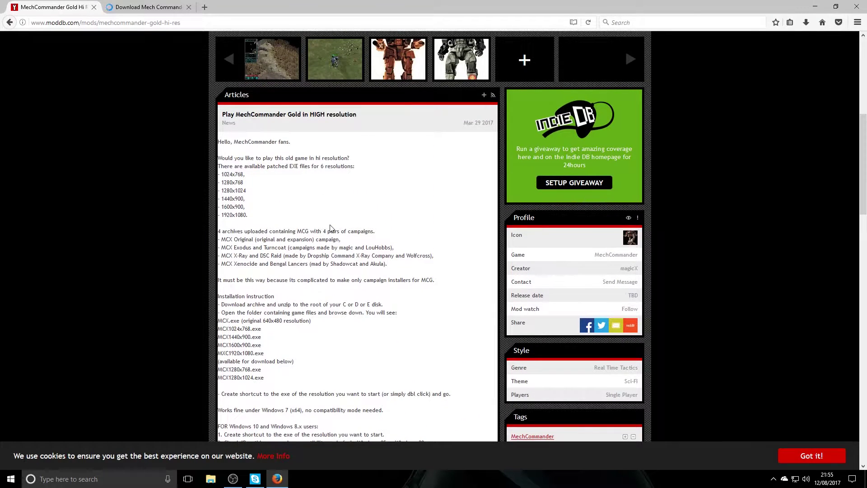
scroll(332, 230, up, 2)
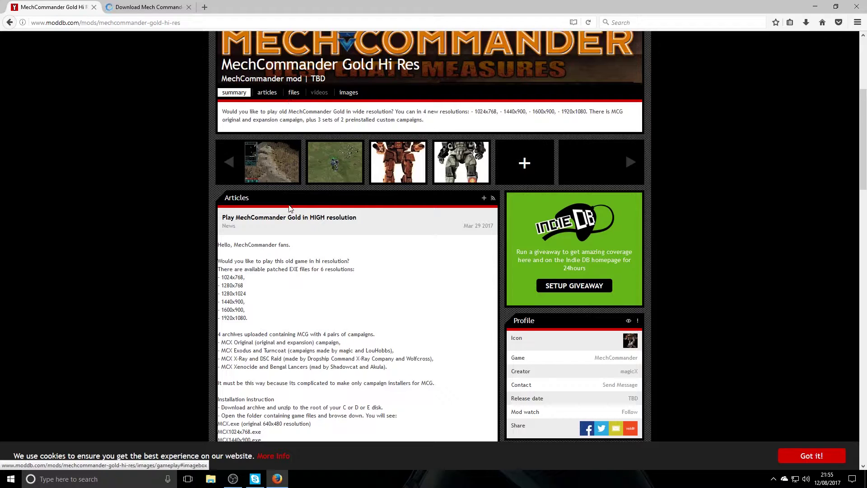
scroll(285, 212, down, 1)
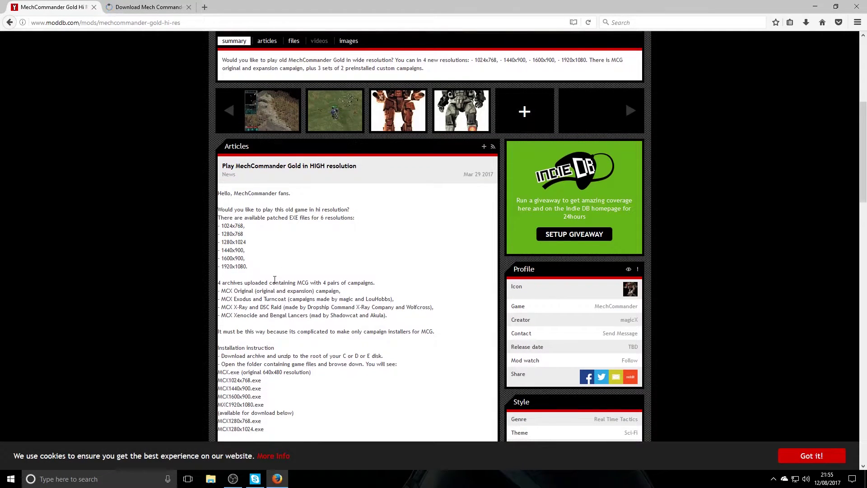
Examine the article's list of patched EXE resolutions and the four campaign archives
drag(273, 267, 221, 225)
scroll(294, 265, down, 1)
scroll(294, 265, down, 1)
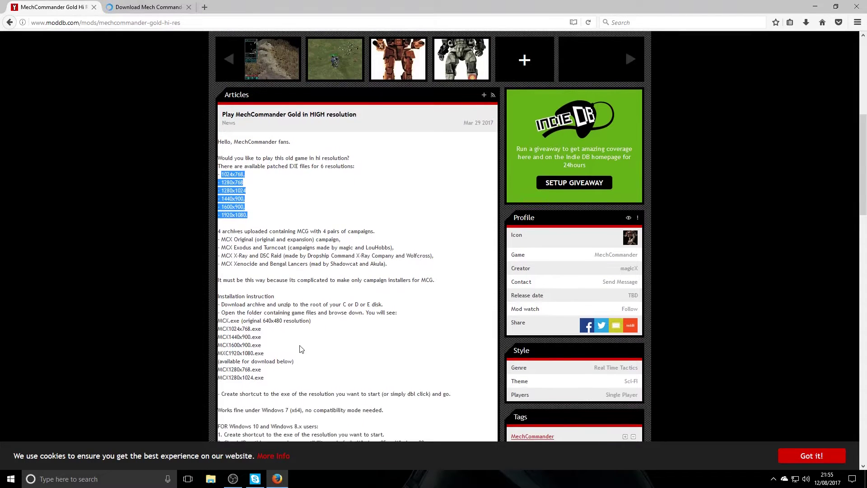
click(197, 236)
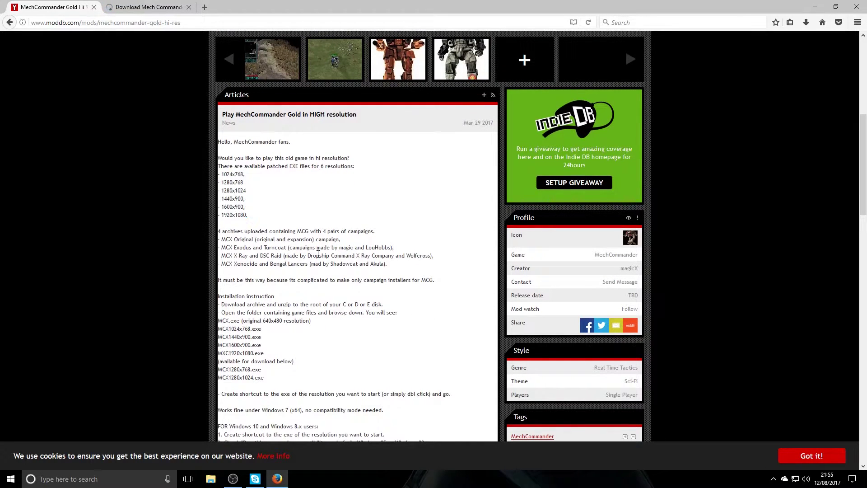
drag(400, 265, 207, 240)
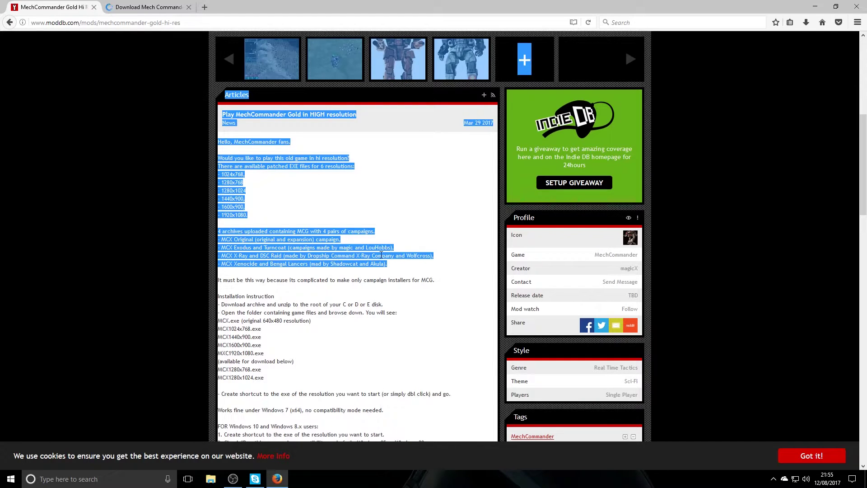
click(383, 253)
Open the mod's files page and locate the MCX Original download
scroll(393, 236, up, 5)
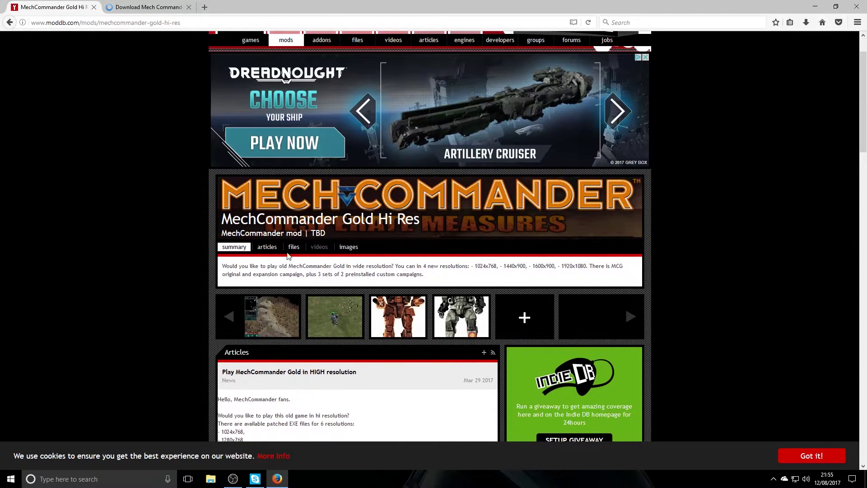
click(294, 247)
scroll(292, 131, down, 7)
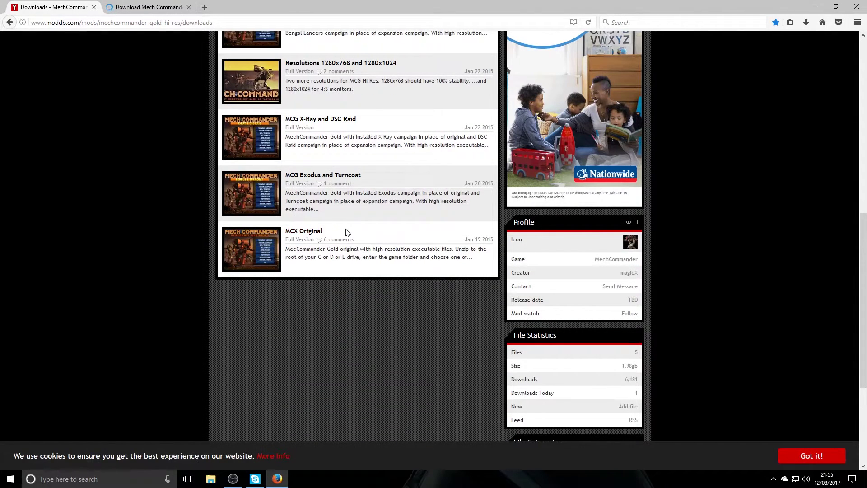
Close the browser and check the MCX_Original archive and the Mechcom_gold disc image on the desktop
click(857, 6)
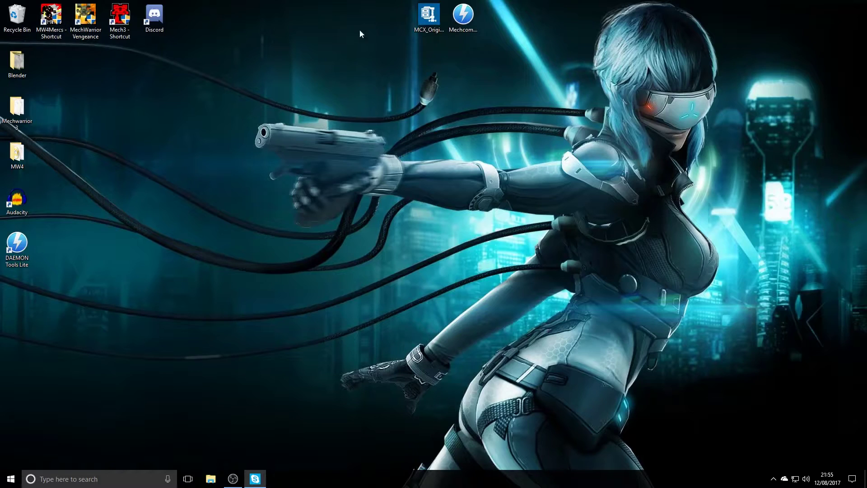
click(417, 12)
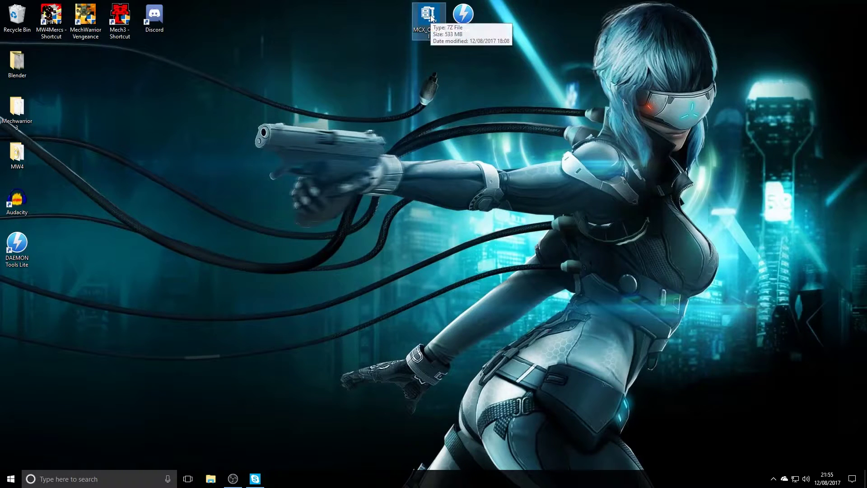
click(472, 14)
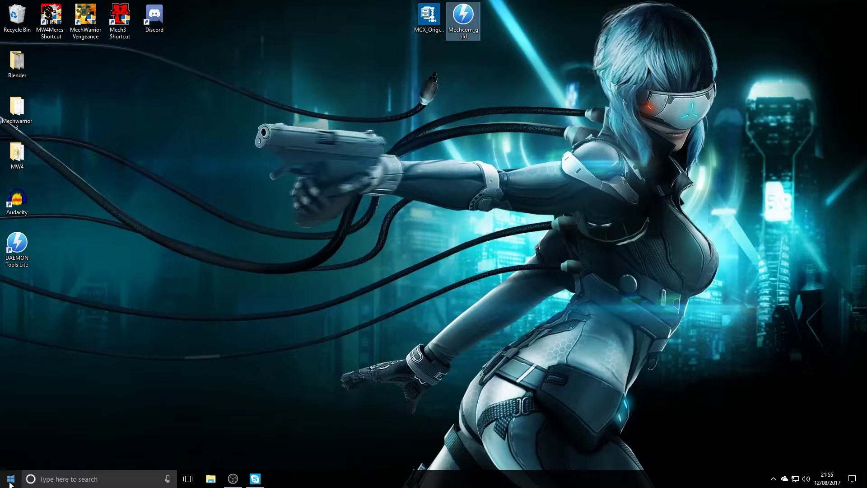
Search Windows Settings for "windows features" and open Turn Windows features on or off
key(super+i)
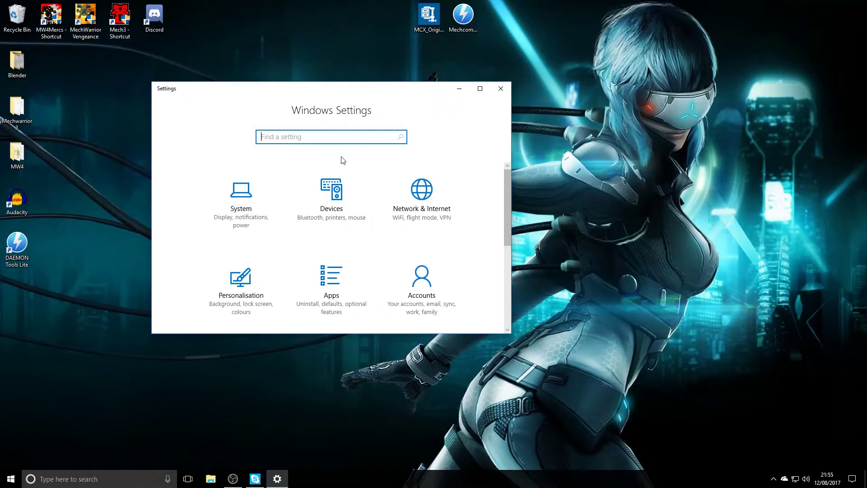
text(w)
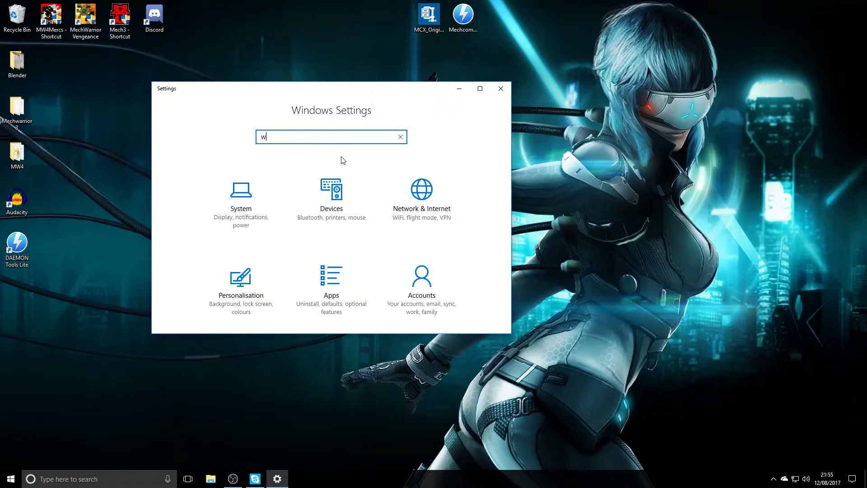
text(indows features)
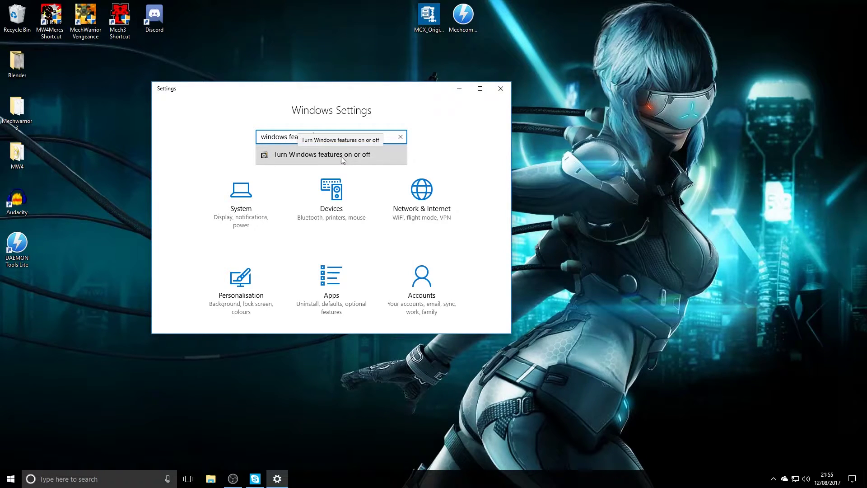
click(341, 157)
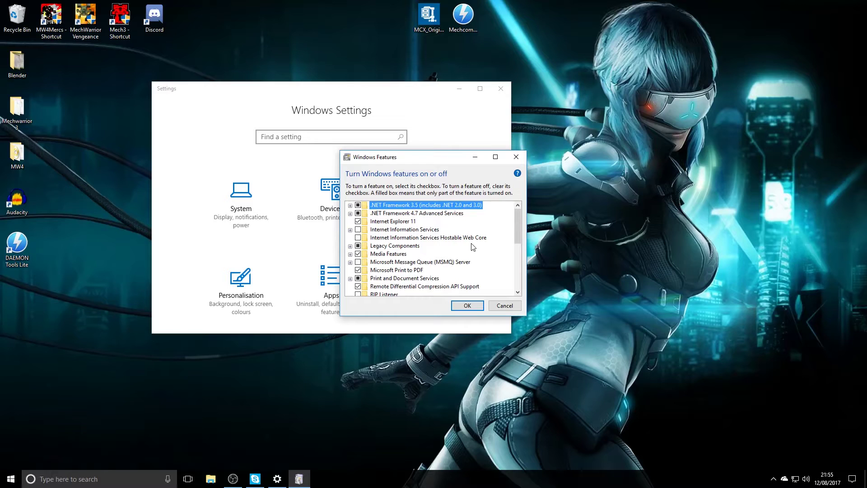
Enable DirectPlay under Legacy Components, apply the feature change and close Windows Settings
click(350, 246)
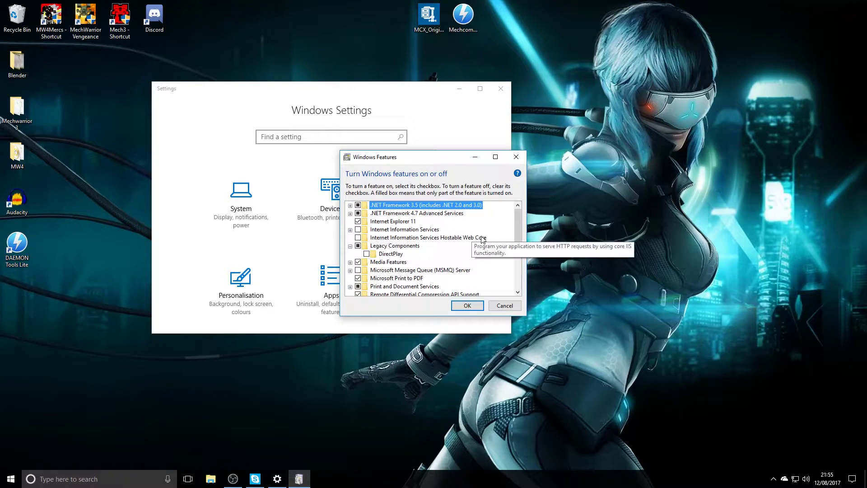
scroll(362, 259, down, 1)
click(366, 246)
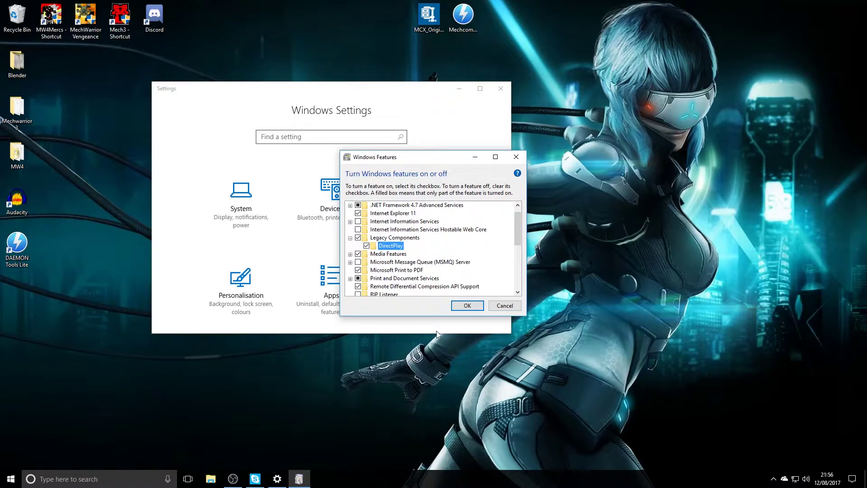
click(466, 306)
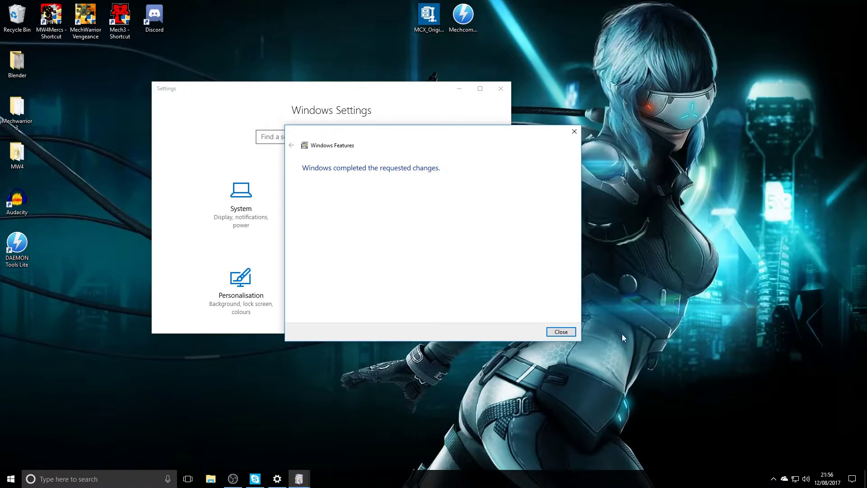
click(574, 332)
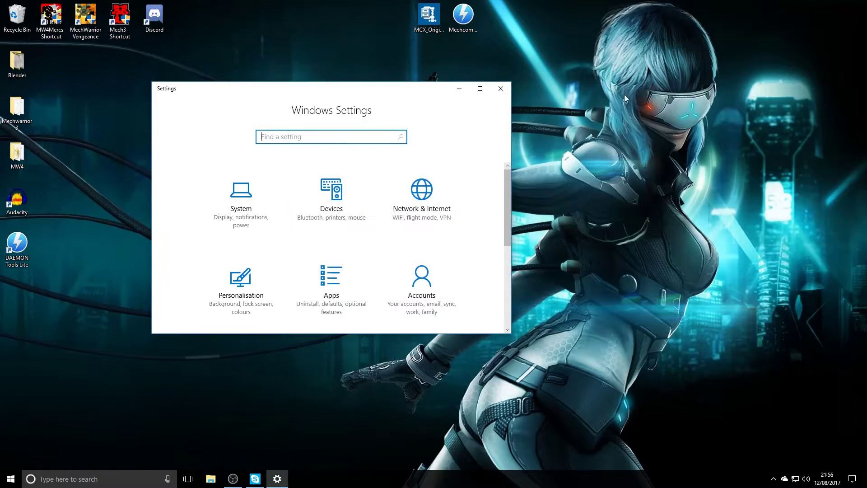
click(509, 92)
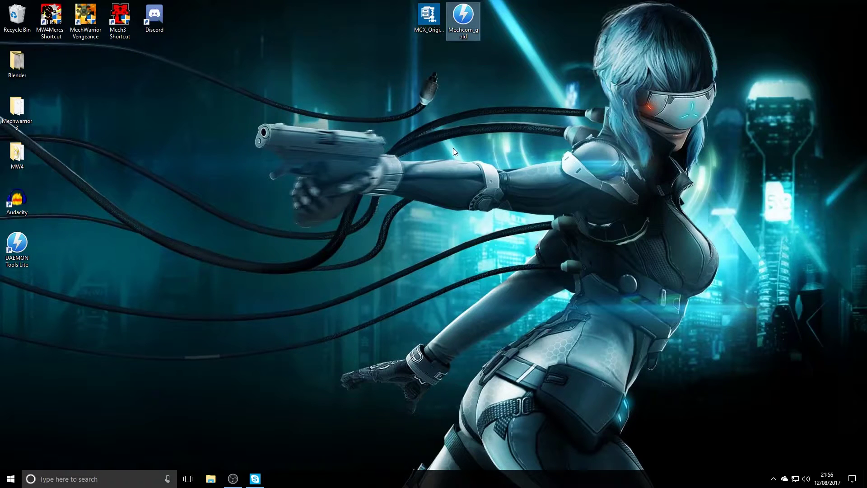
Open DAEMON Tools Lite and add the Mechcommander Gold disc image to the image list
click(16, 246)
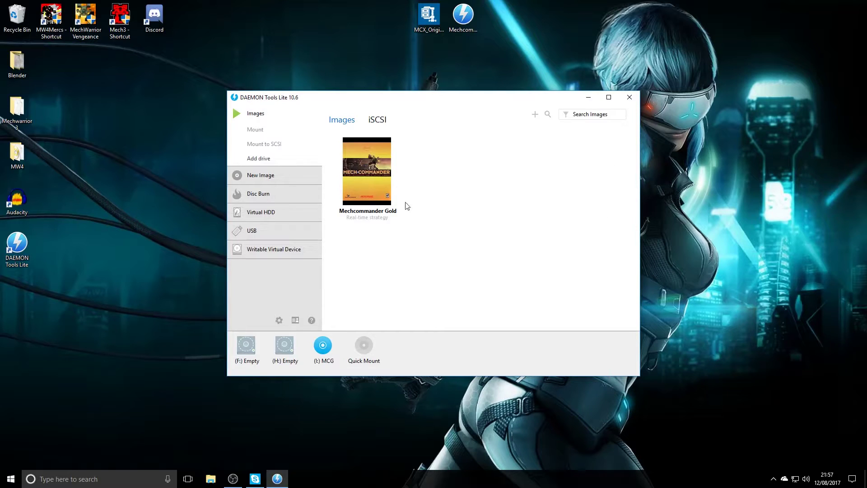
click(369, 179)
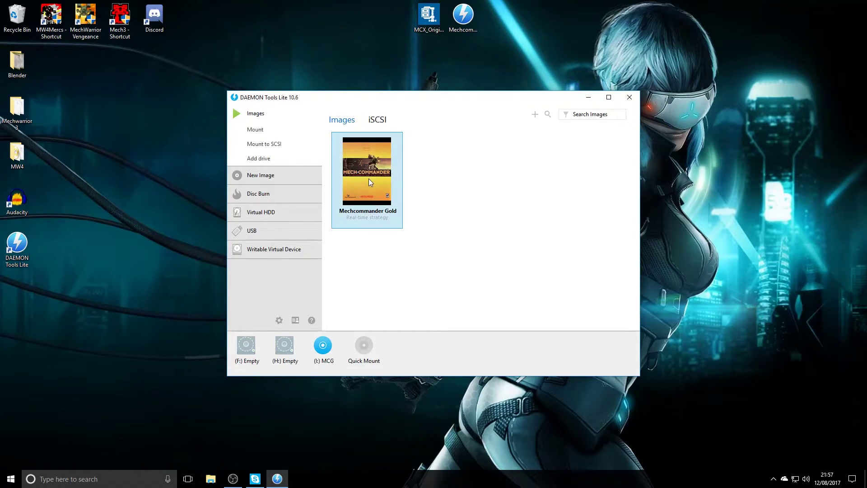
click(535, 114)
click(540, 180)
double_click(540, 181)
Unmount MCG from virtual drive I:, remount the Mechcommander Gold image and open the mounted disc's folder to view its files
click(338, 337)
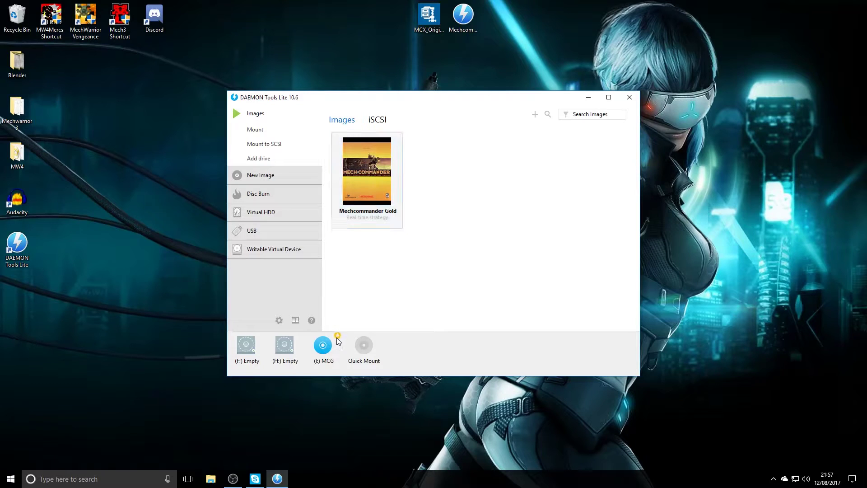
right_click(362, 161)
click(410, 166)
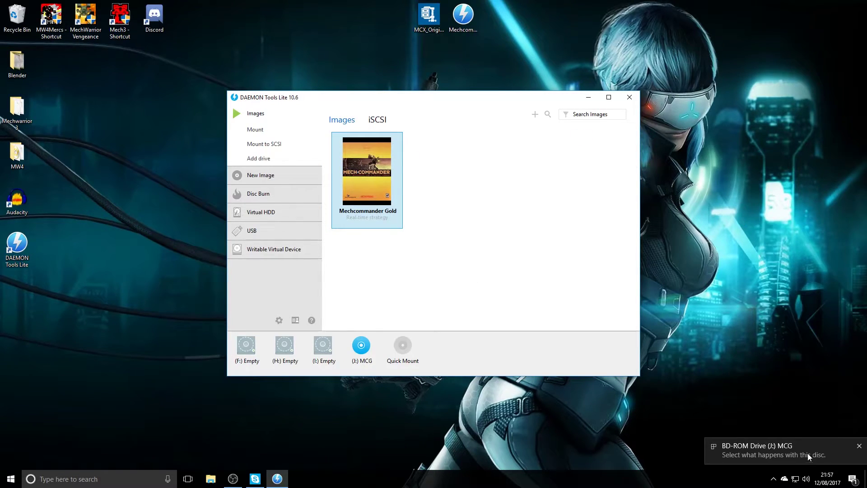
click(797, 447)
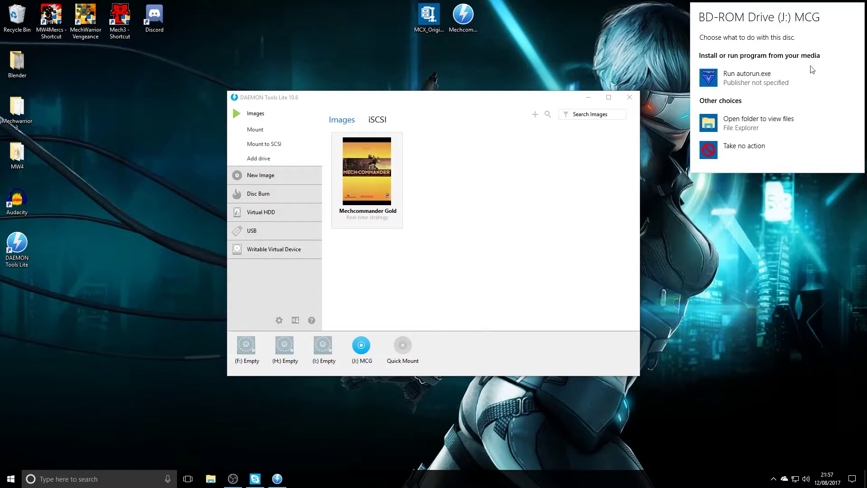
click(775, 120)
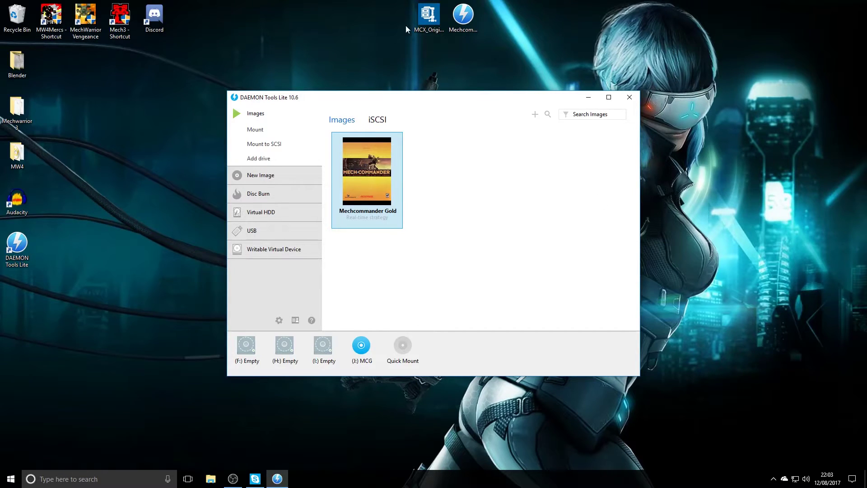
Minimize DAEMON Tools Lite and browse in File Explorer to the MCX Original game folder inside C:\Games\MCX_Original, showing its MCX executables
click(417, 14)
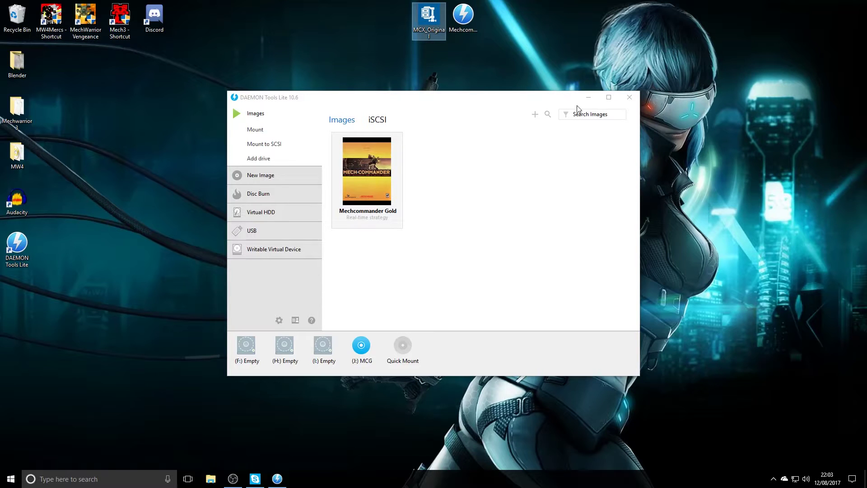
click(588, 97)
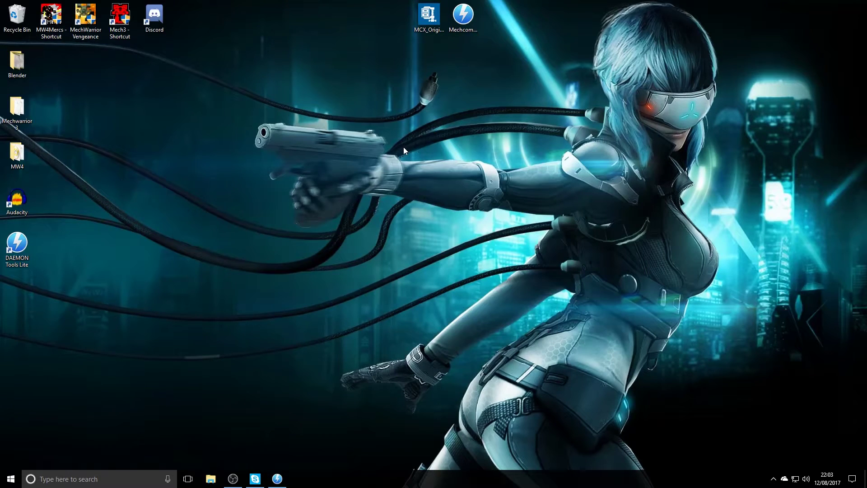
click(210, 478)
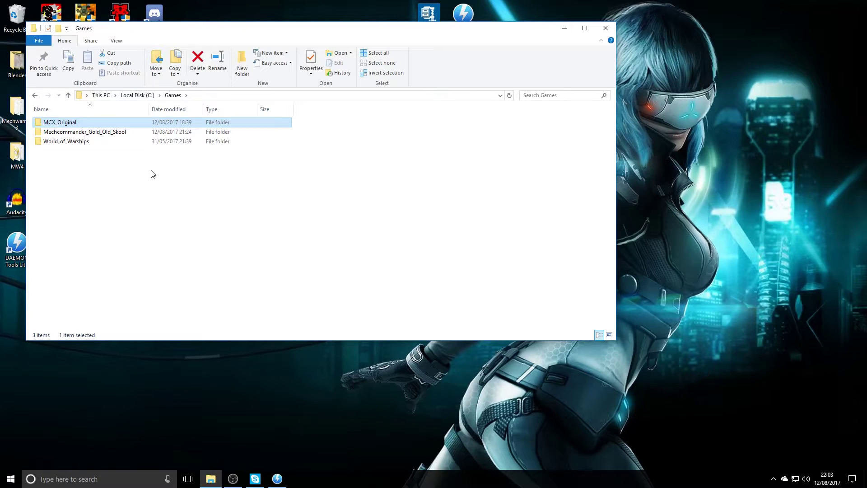
click(121, 133)
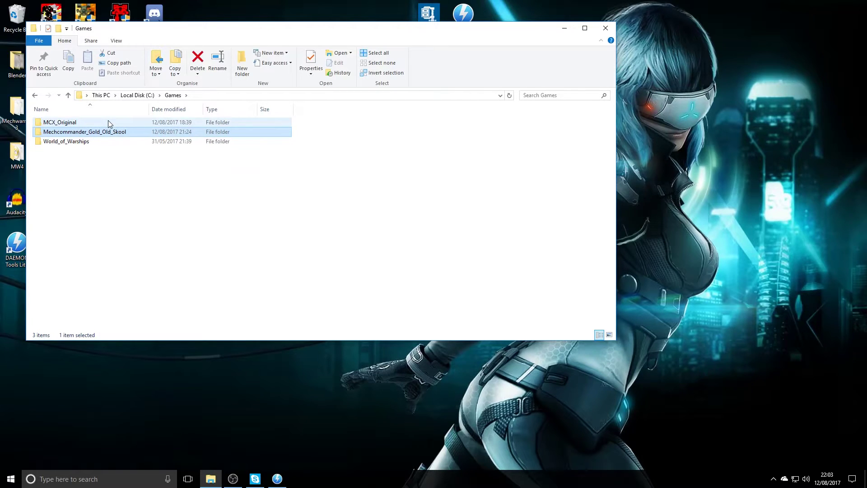
double_click(109, 122)
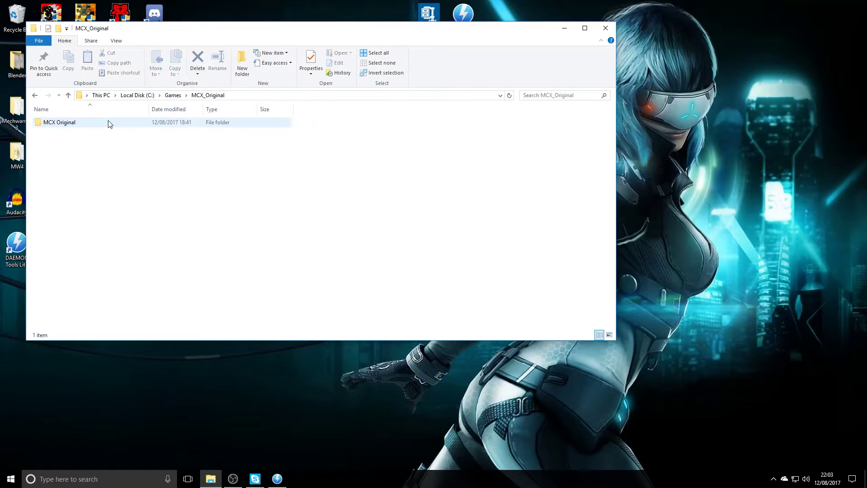
double_click(80, 124)
scroll(318, 178, down, 3)
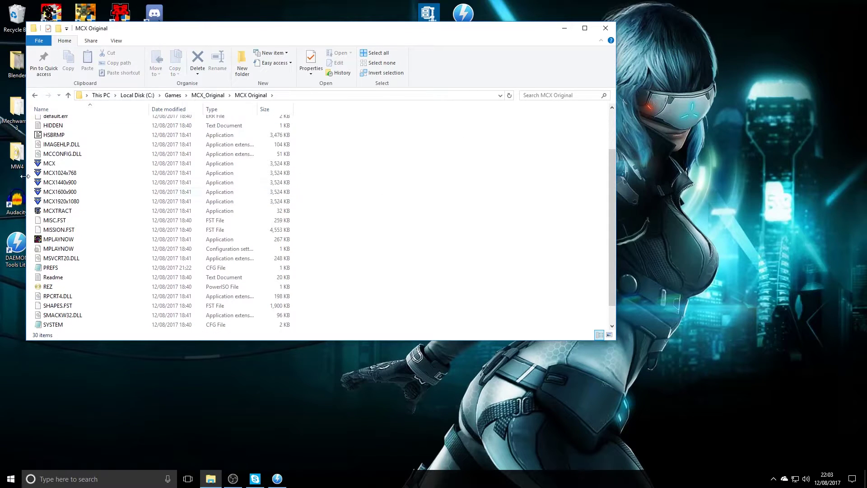
Look through the game executables and files in the MCX Original folder and launch MCX1920x1080
click(49, 173)
click(56, 201)
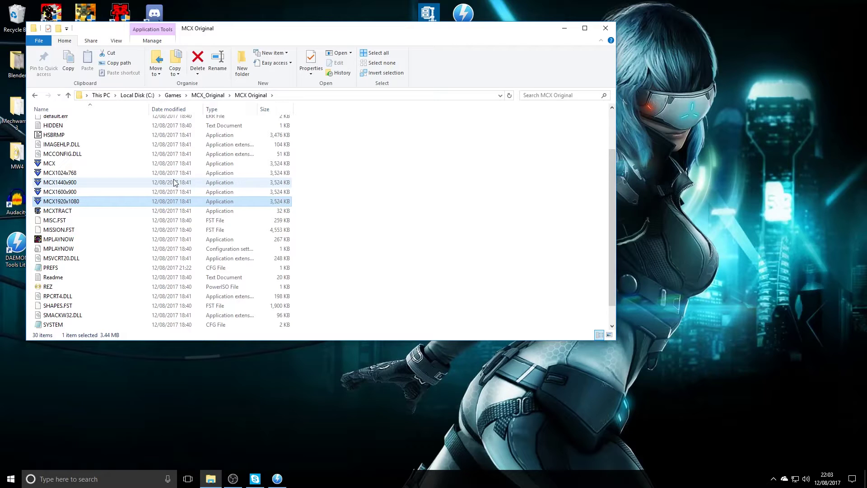
click(63, 288)
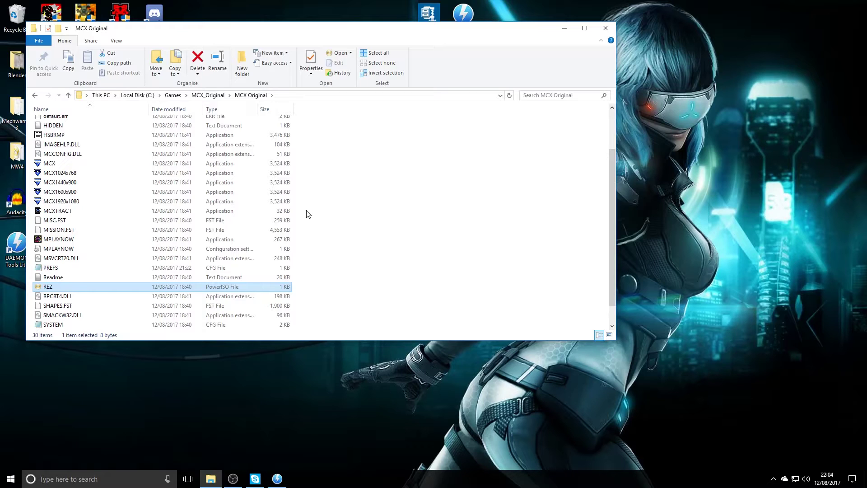
scroll(155, 230, down, 1)
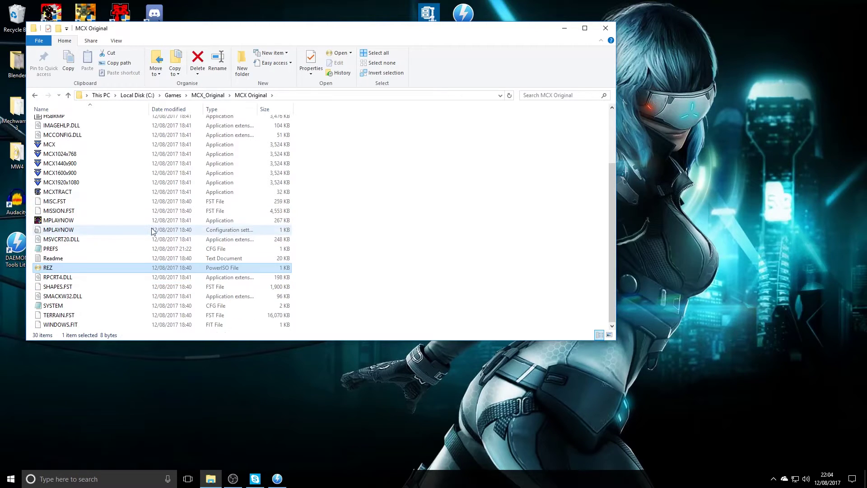
scroll(89, 176, up, 1)
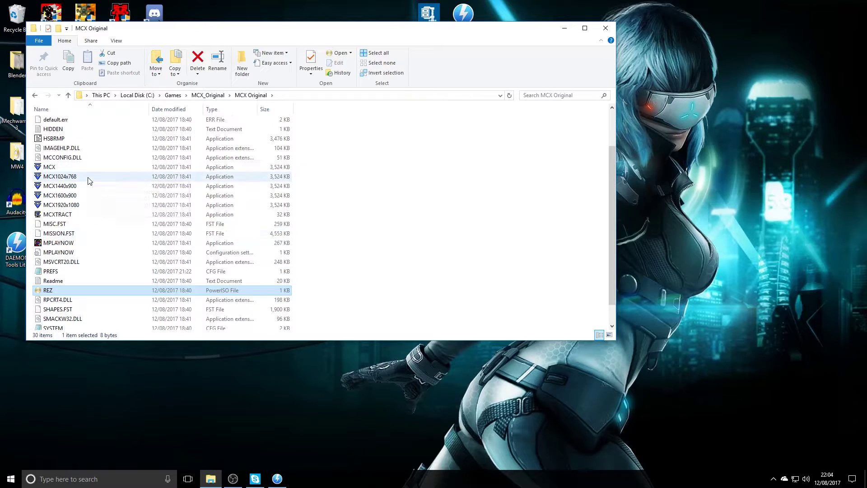
click(89, 205)
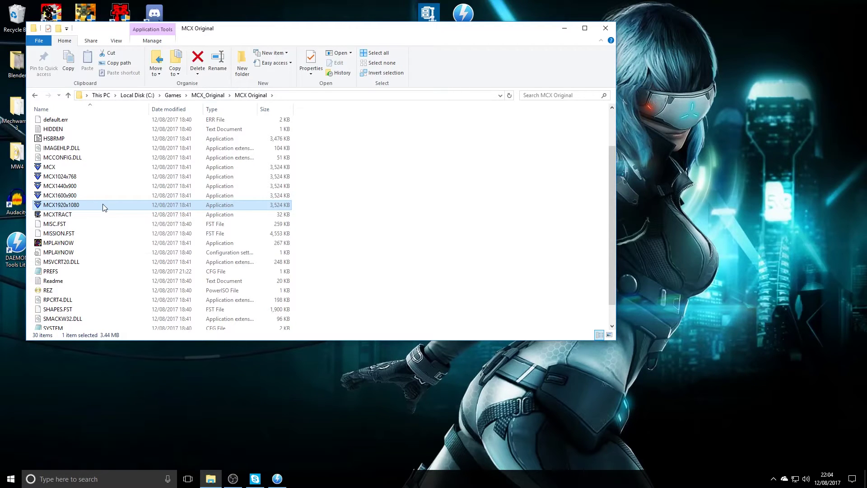
double_click(103, 205)
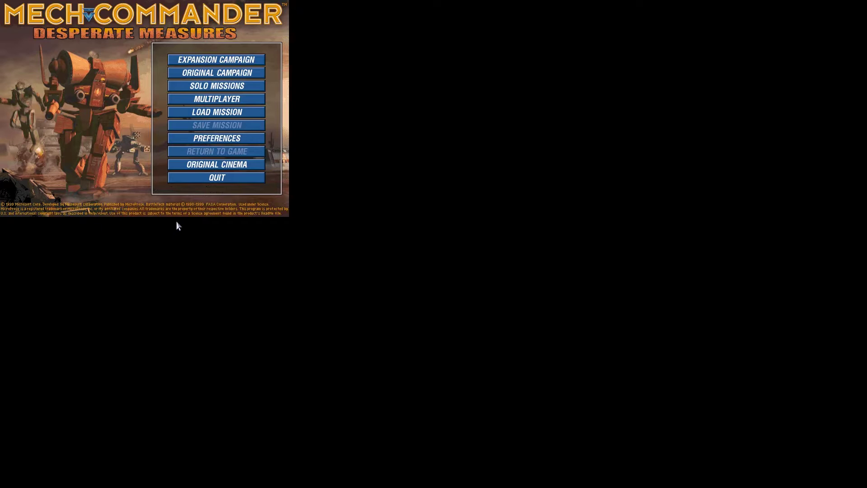
Start the Original Campaign, show the mission briefing, assign Lynx's Firestarter-W to Force Group 1 and begin the mission
click(233, 75)
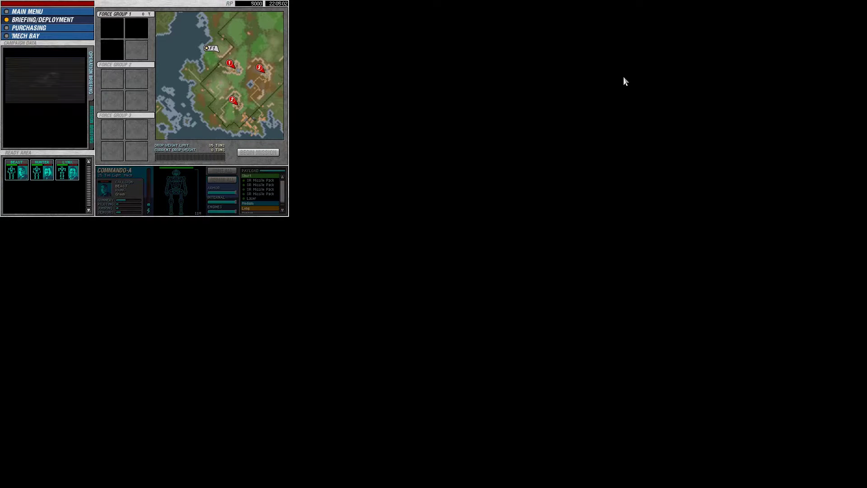
click(81, 107)
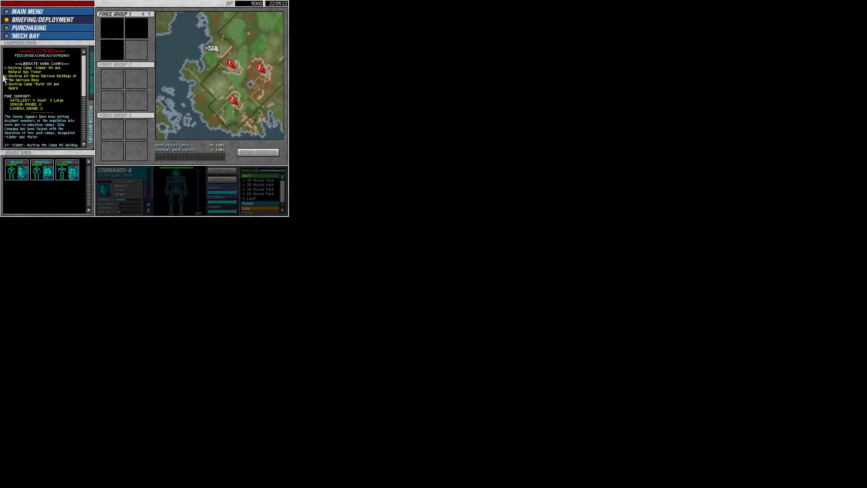
click(71, 174)
drag(71, 174, 113, 26)
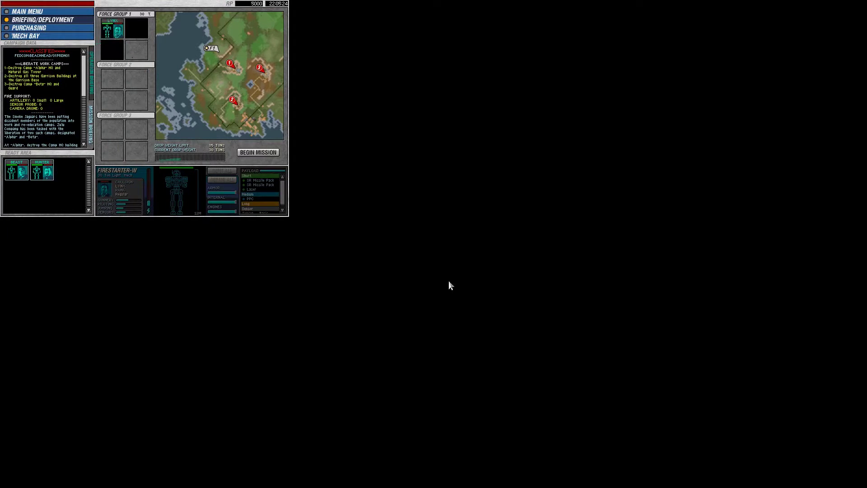
click(251, 153)
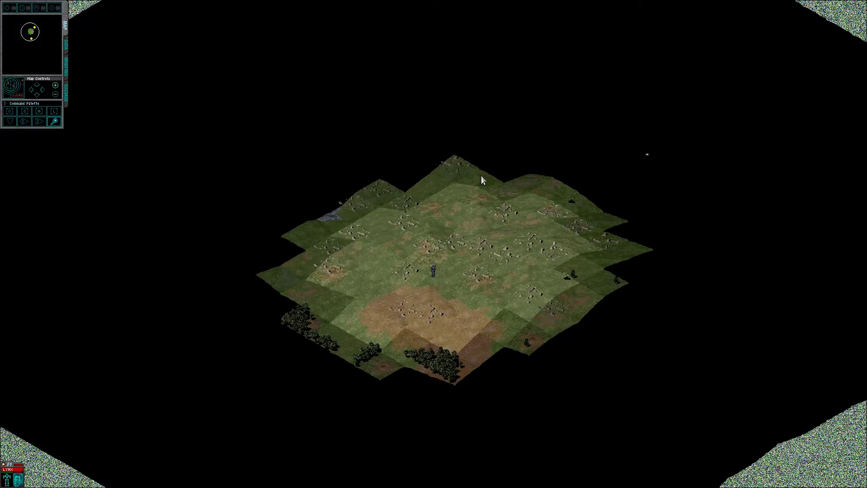
Examine the battlefield's outer areas in every direction for display artifacts and compare the close and wide zoom levels
mouse_move(863, 484)
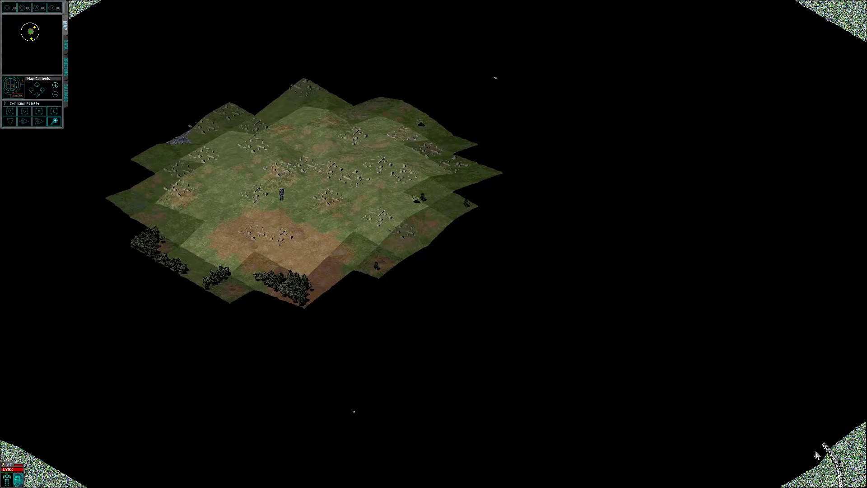
mouse_move(2, 486)
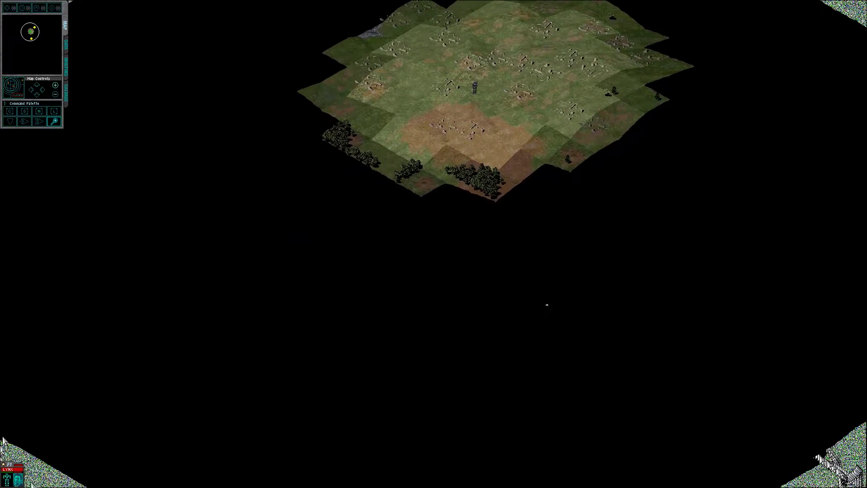
mouse_move(1, 289)
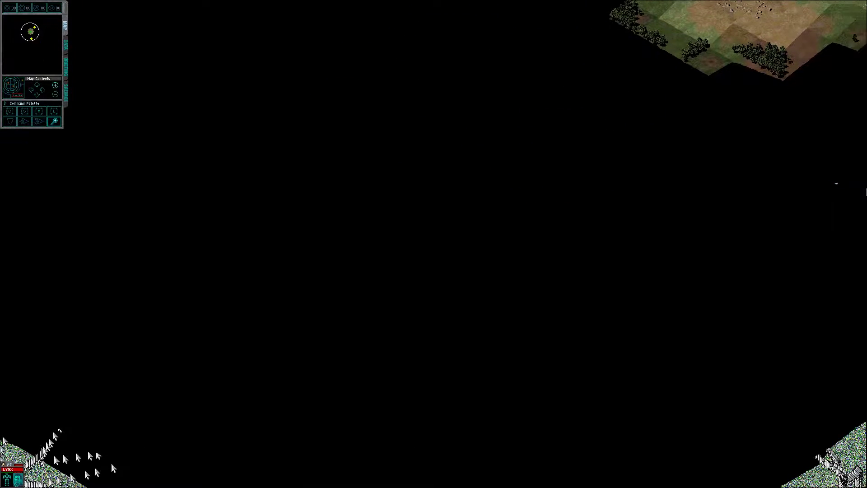
mouse_move(866, 190)
mouse_move(613, 4)
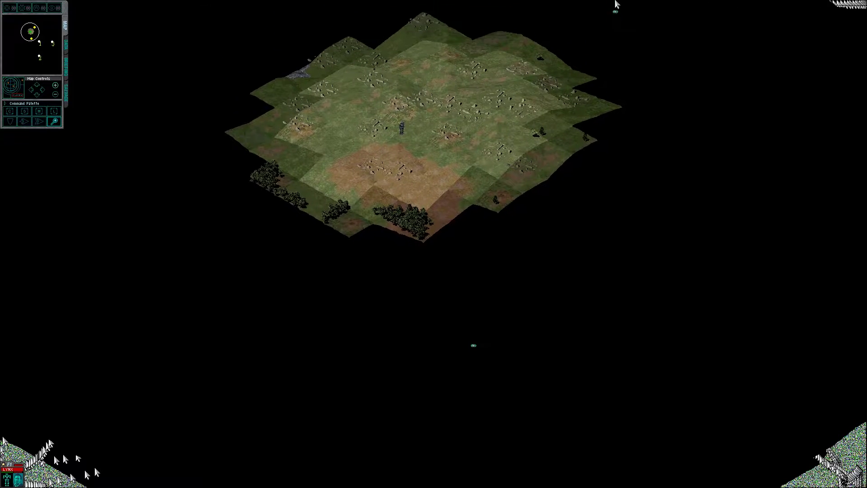
mouse_move(455, 479)
click(55, 122)
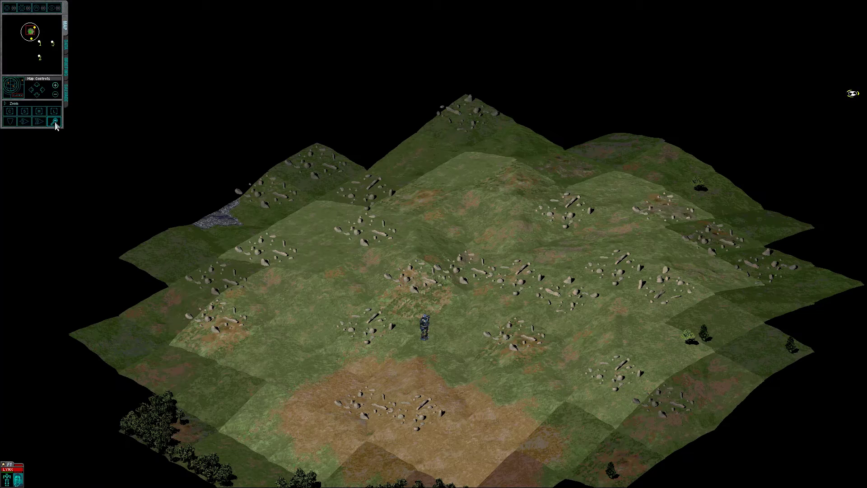
click(54, 122)
click(54, 122)
click(54, 122)
click(55, 123)
click(55, 123)
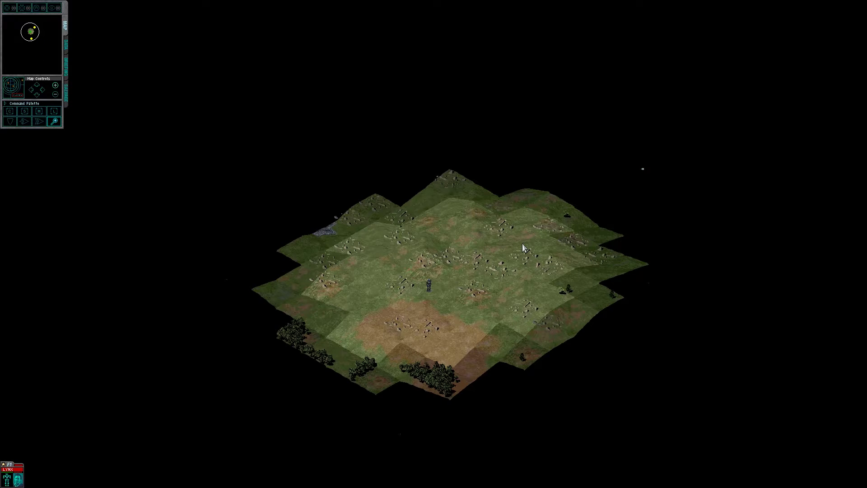
Check how the zoomed-out battlefield view scrolls in all four directions while the pointer stays away from the screen edges
key(Down)
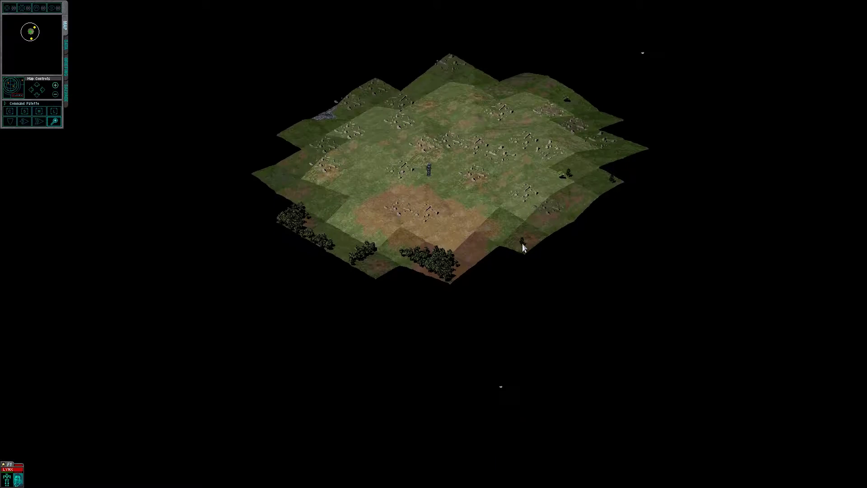
key(Right)
key(Up)
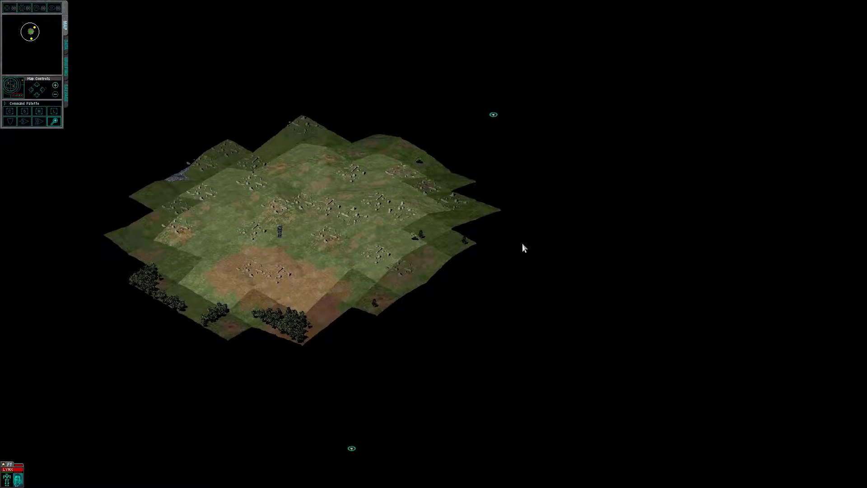
key(Left)
key(Down)
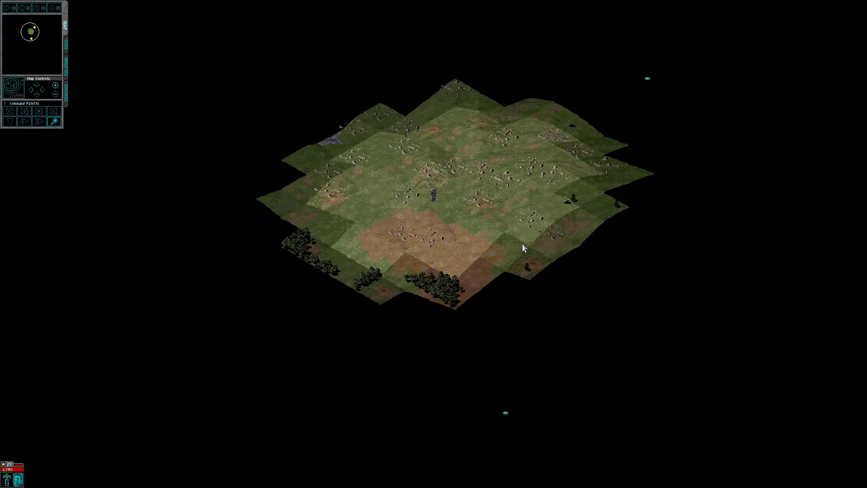
key(Right)
key(Up)
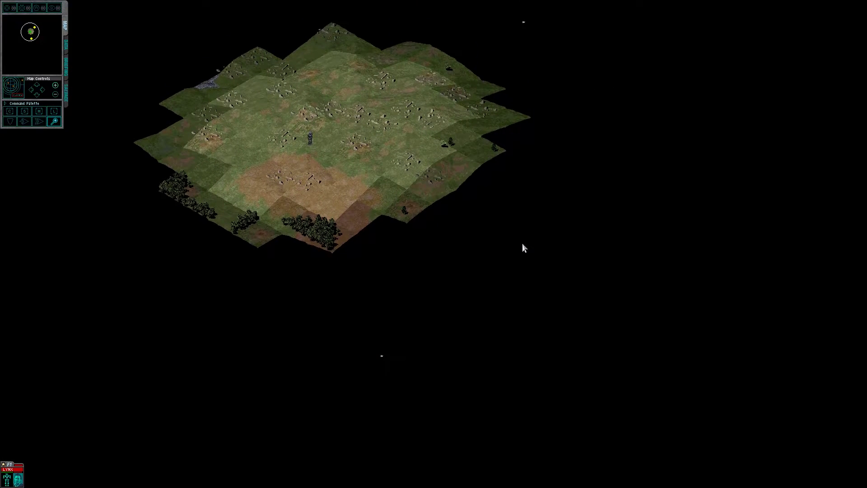
key(Left)
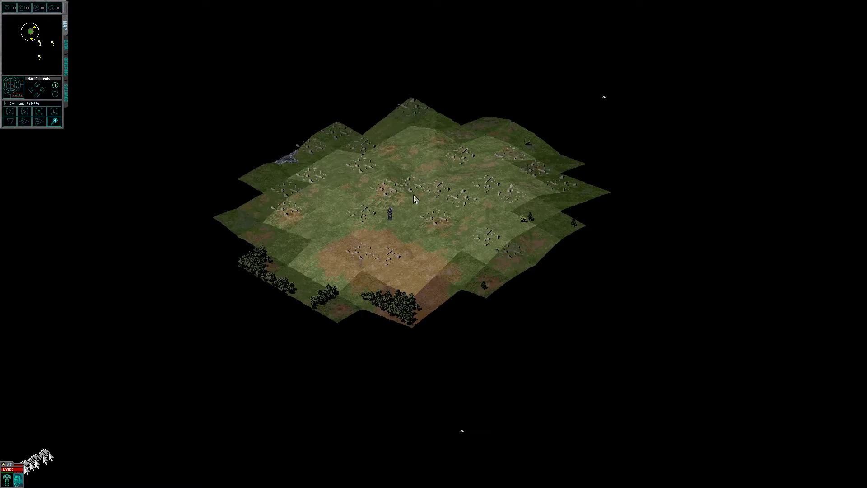
Select the deployed 'Mech on the battlefield, pause the mission and abort it
click(391, 210)
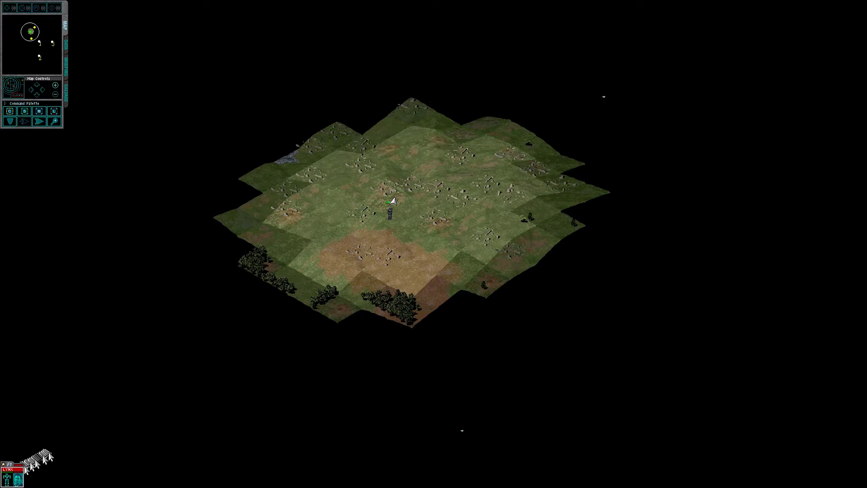
key(Escape)
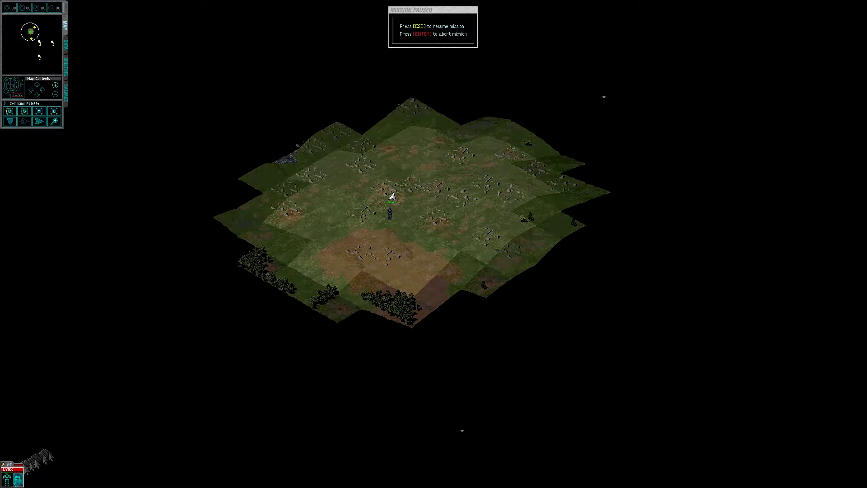
key(Return)
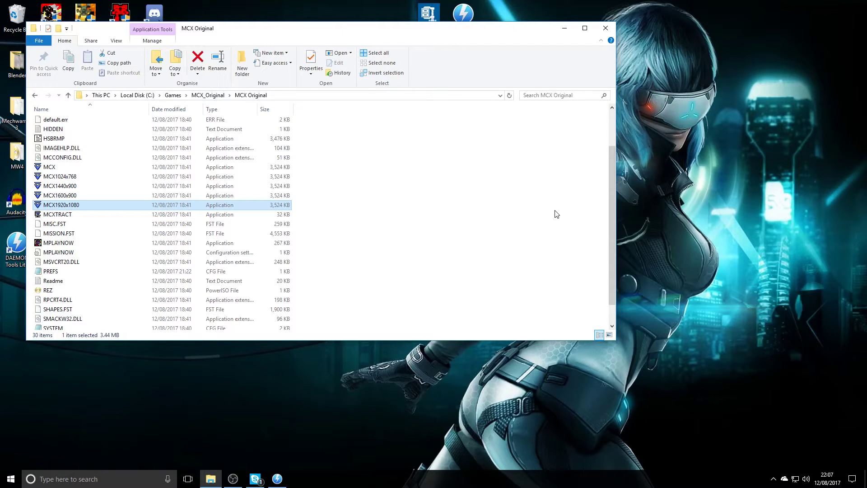
Open the PREFS configuration file in Notepad, set DirectDraw to FALSE and save the file
double_click(108, 271)
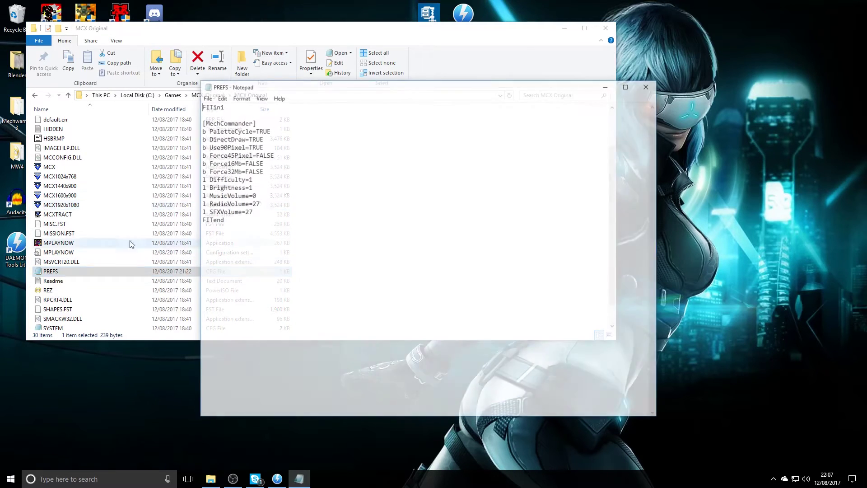
drag(247, 141, 263, 139)
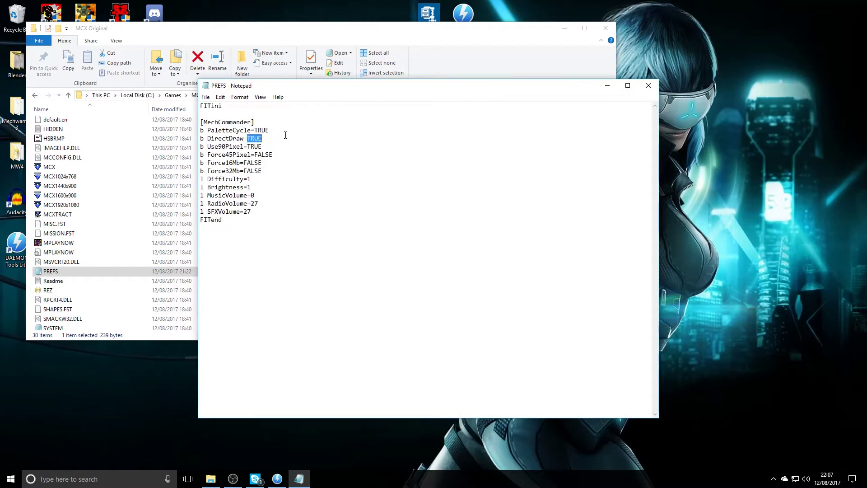
text(False)
key(BackSpace)
key(BackSpace)
key(BackSpace)
key(BackSpace)
text(ALSE)
click(206, 97)
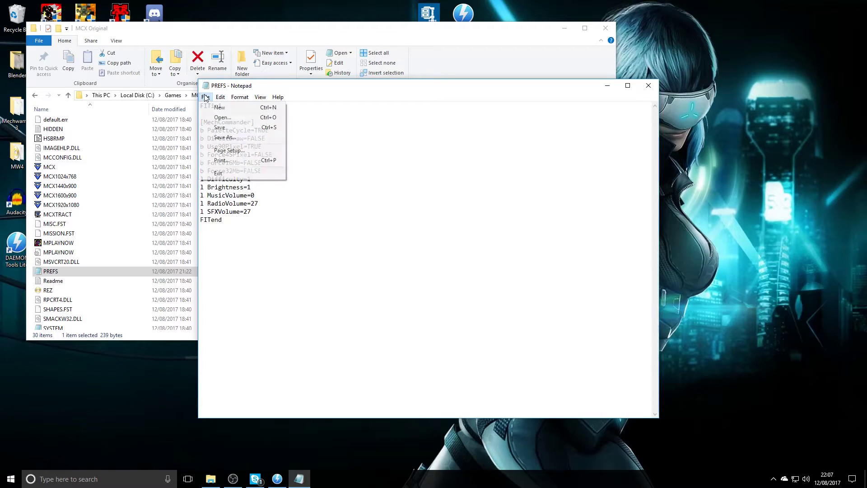
click(228, 128)
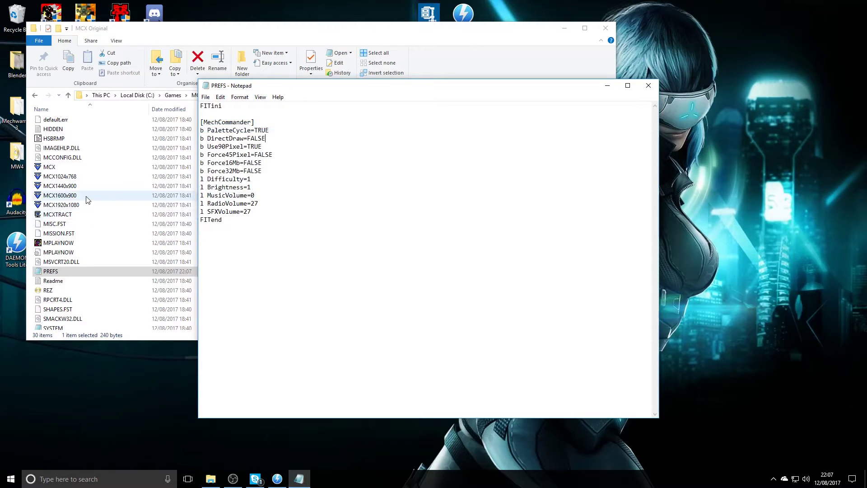
Relaunch the game from the MCX Original folder, open the Original Campaign's mission briefing and maximize the game window
double_click(83, 196)
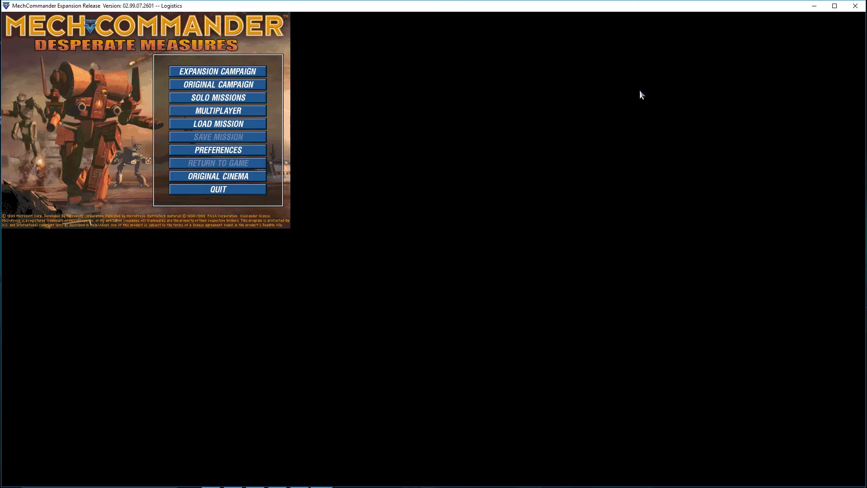
click(196, 88)
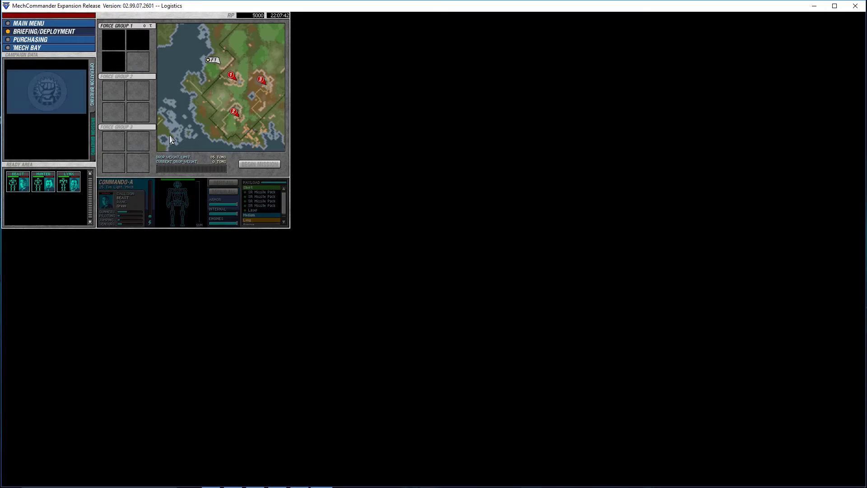
click(93, 125)
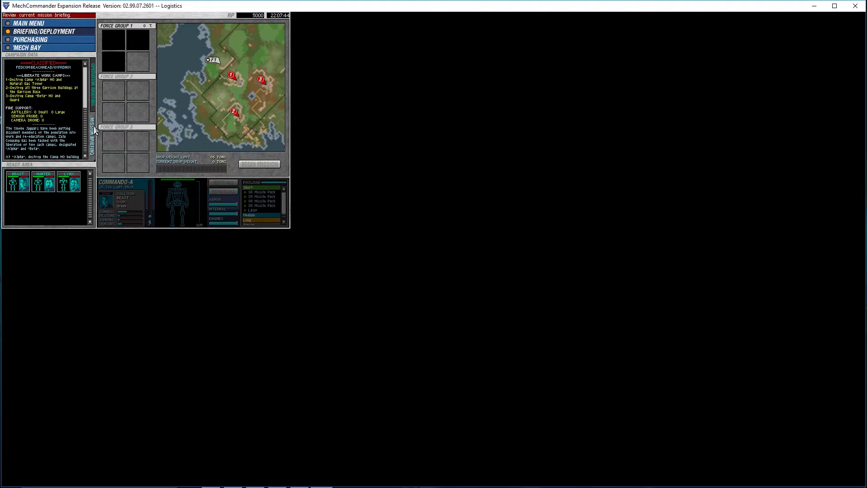
click(835, 6)
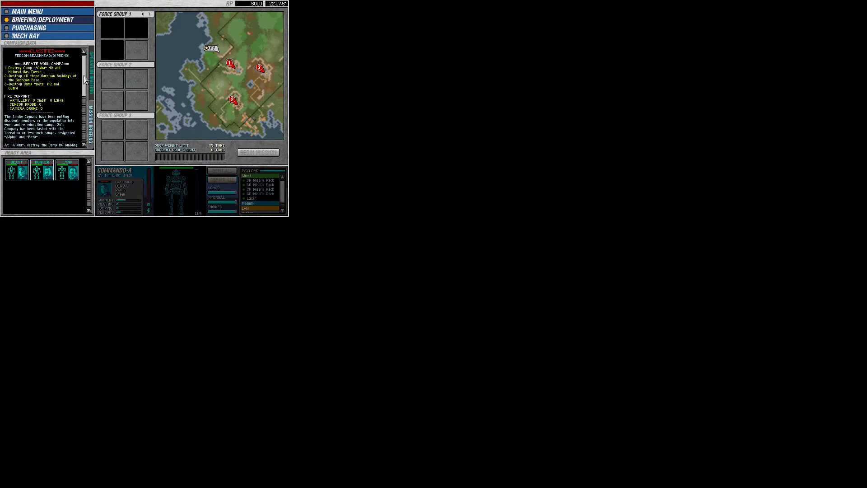
Deploy Lynx's Firestarter-W in Force Group 1, begin the mission to check the display and abort it
drag(67, 170, 111, 32)
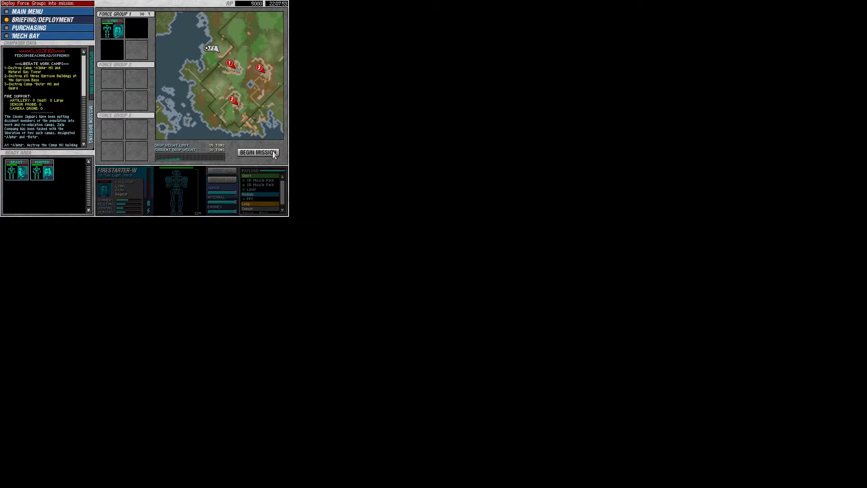
click(258, 153)
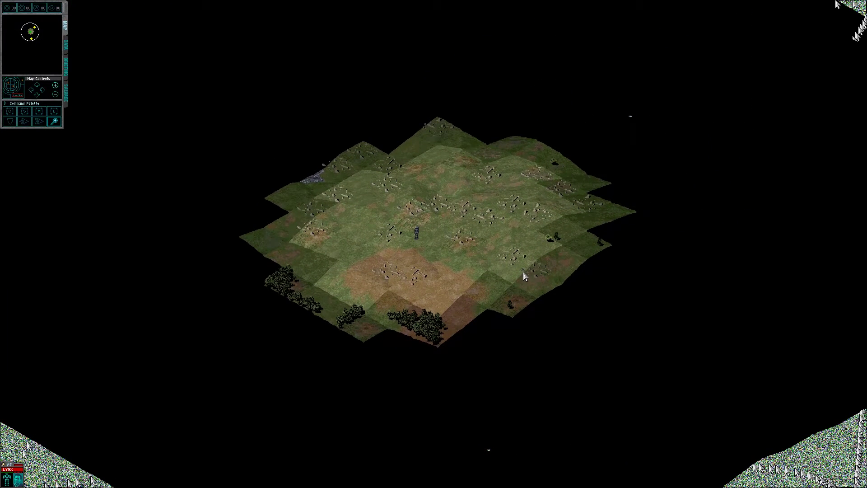
key(Escape)
key(Return)
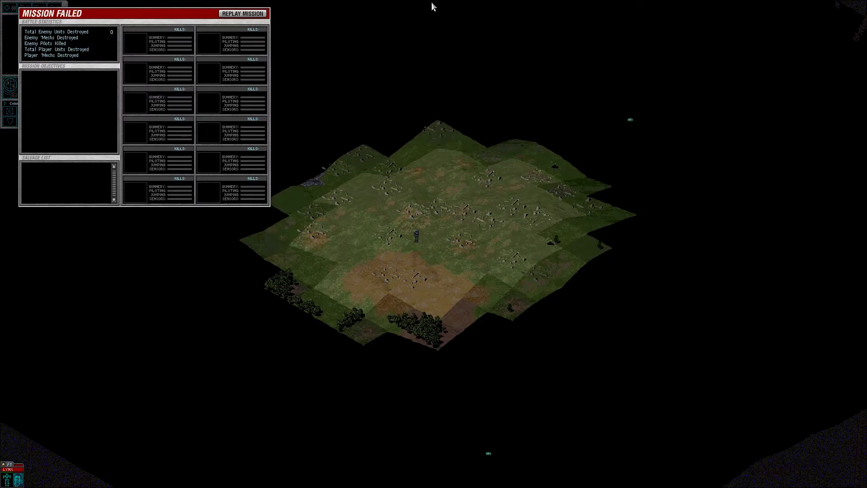
Leave the failed mission report, view the mission briefing, return to the main menu and quit the game
click(253, 17)
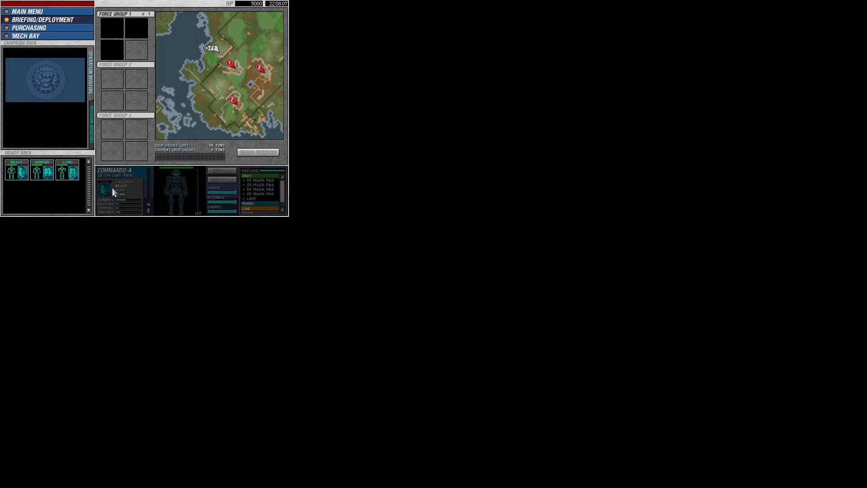
click(91, 118)
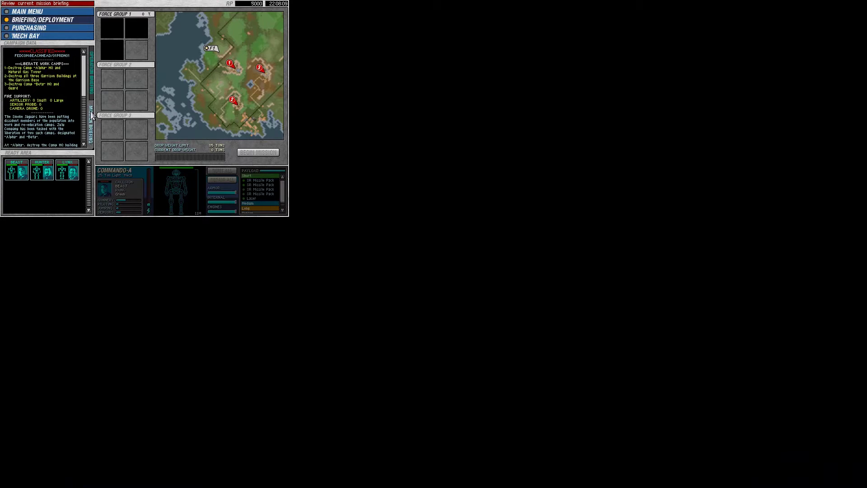
click(60, 14)
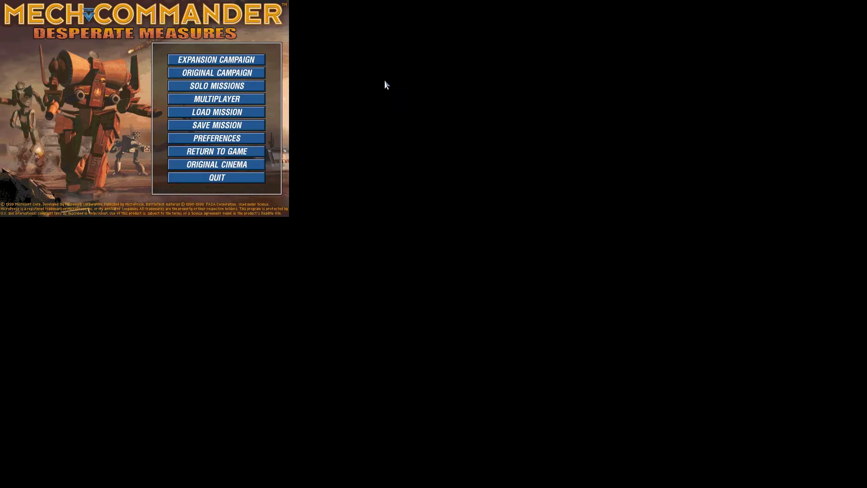
click(194, 180)
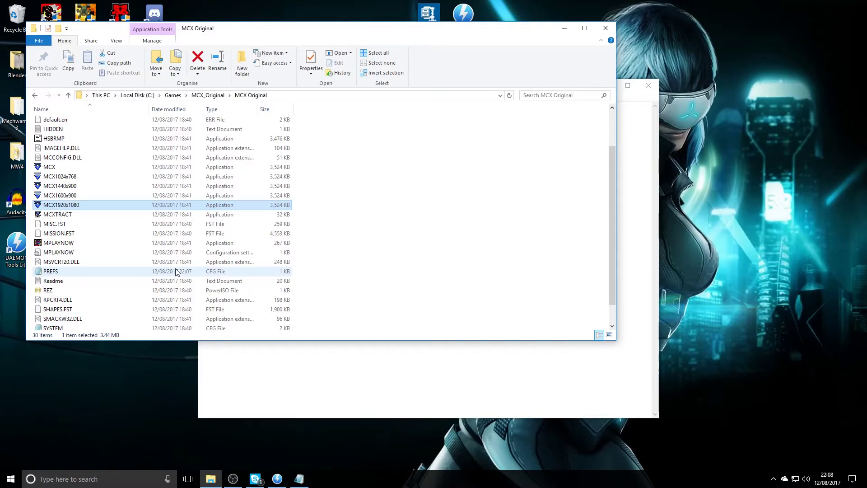
Reopen the PREFS file to check its DirectDraw setting, and close both the MCX Original folder and the file
double_click(51, 271)
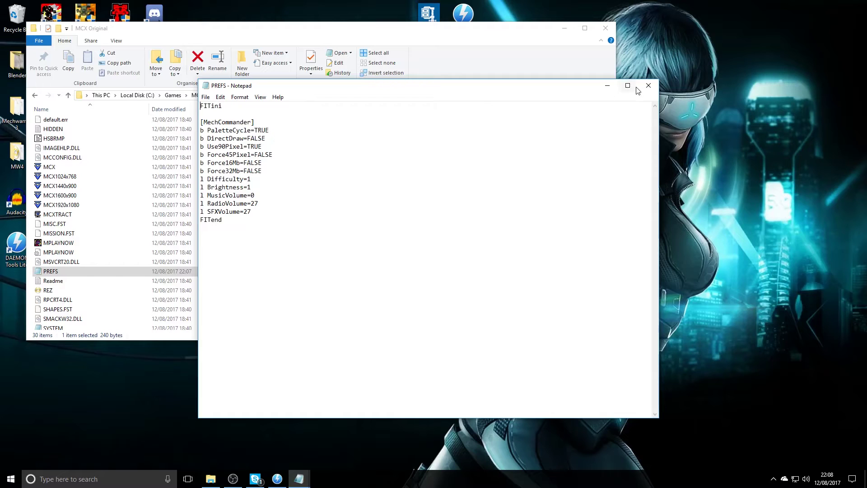
click(604, 28)
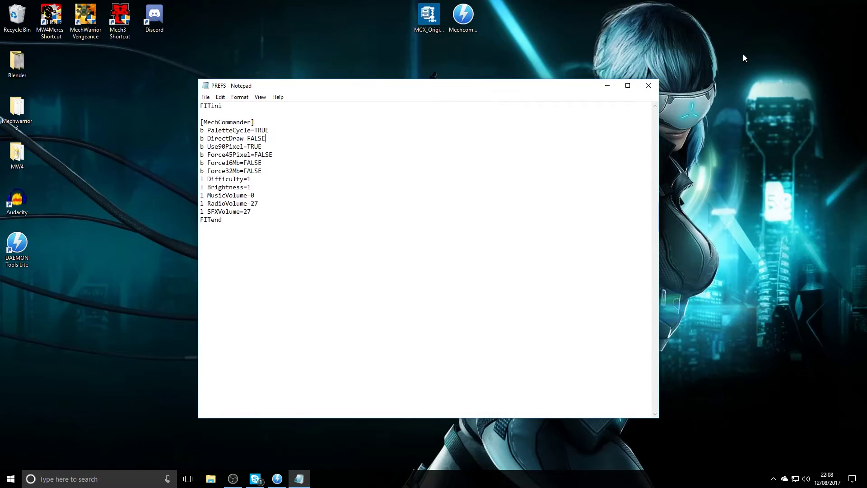
click(649, 84)
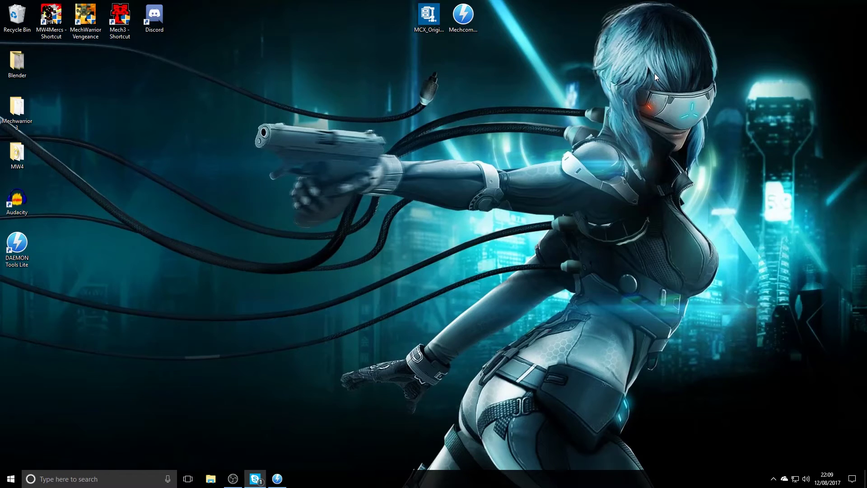
Select all files on the mounted MCG disc, and create a desktop shortcut to MCX from the Mechcommander_Gold_Old_Skool folder
click(463, 18)
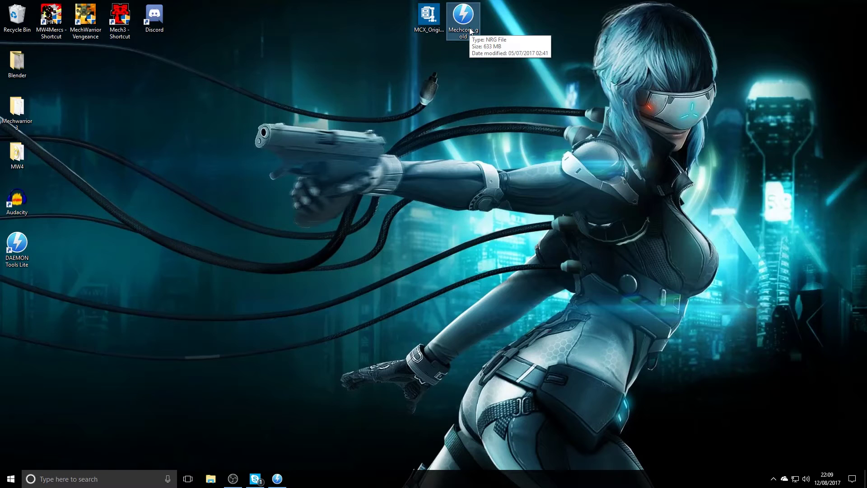
click(211, 479)
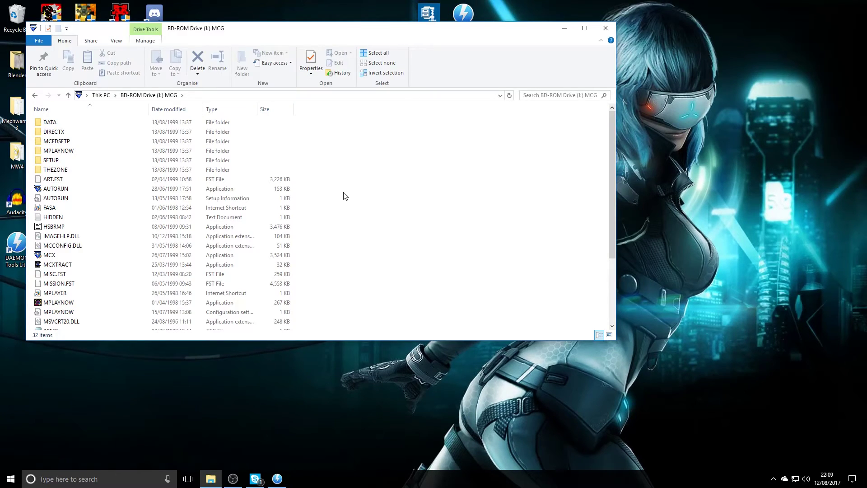
drag(380, 119, 56, 330)
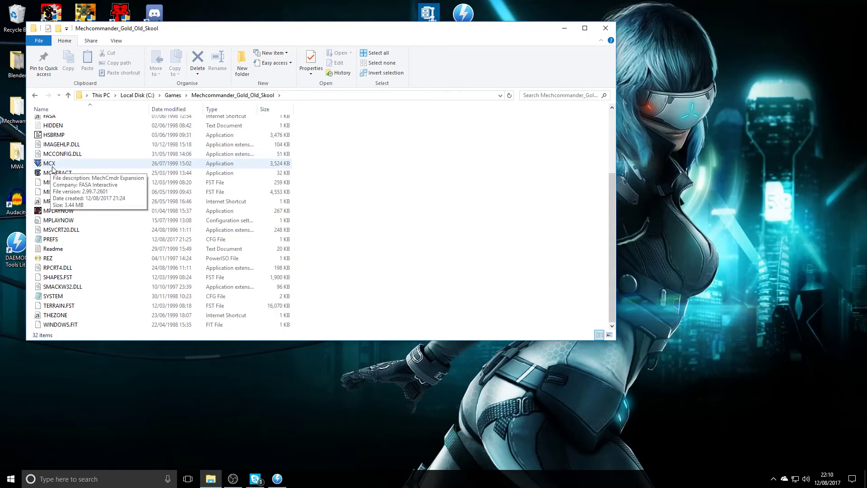
right_click(52, 167)
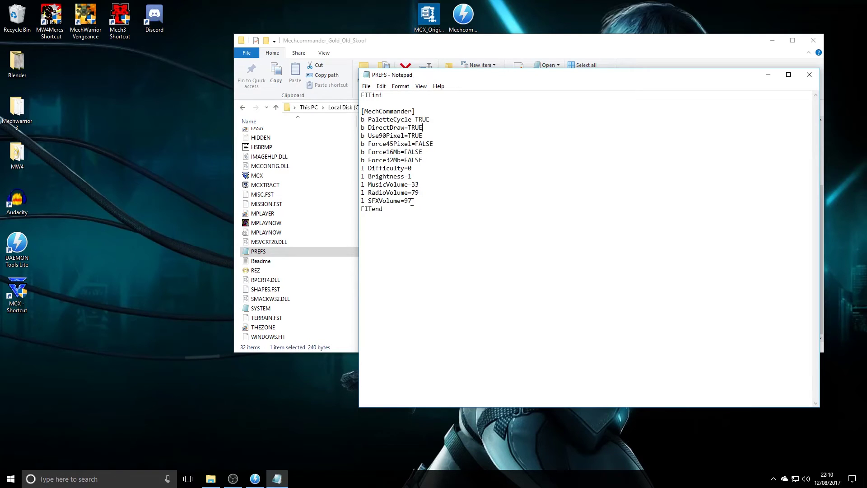
Set DirectDraw to FALSE in the PREFS file of the Mechcommander_Gold_Old_Skool folder, save the file and close it
key(BackSpace)
key(BackSpace)
key(BackSpace)
key(BackSpace)
text(FALSE)
click(366, 86)
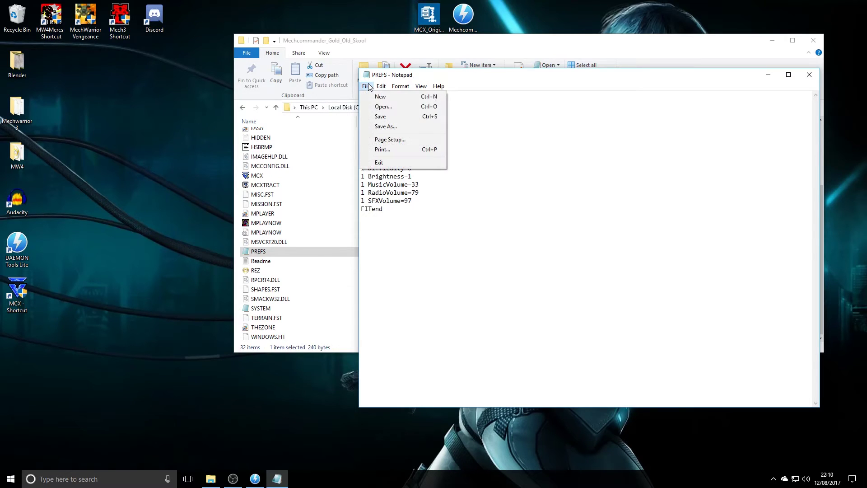
click(388, 116)
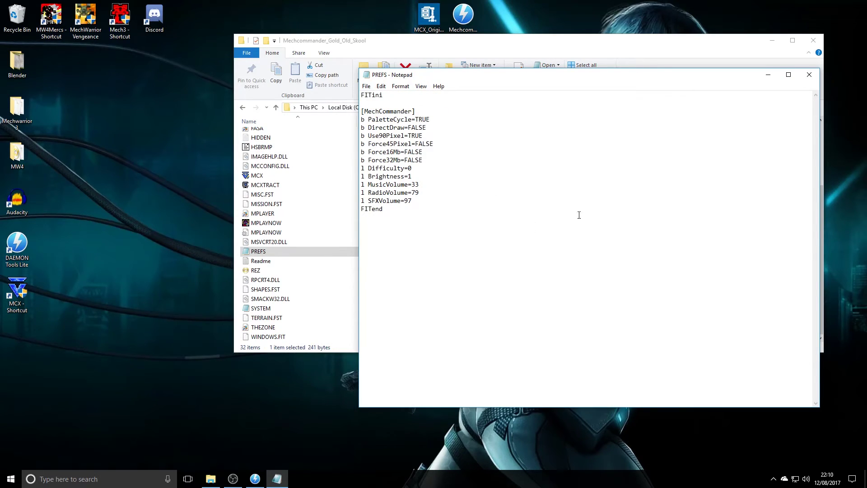
click(809, 75)
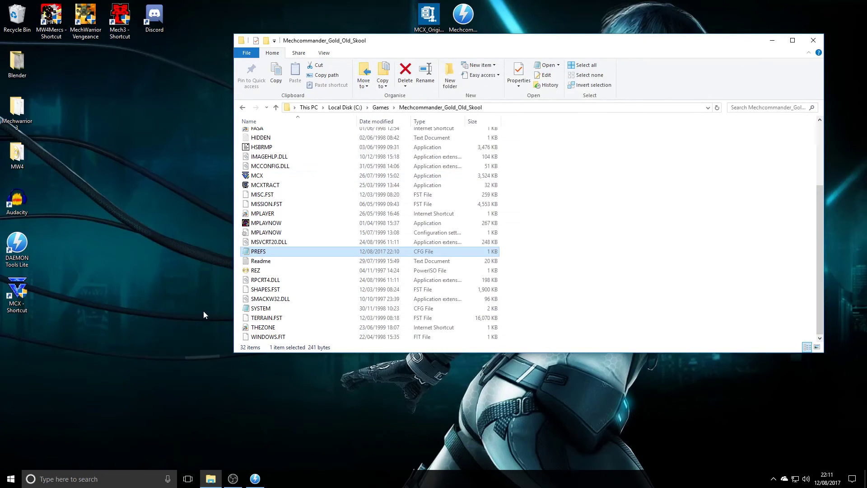
Review the compatibility mode and display settings in the MCX desktop shortcut's properties and accept them
right_click(20, 294)
click(41, 285)
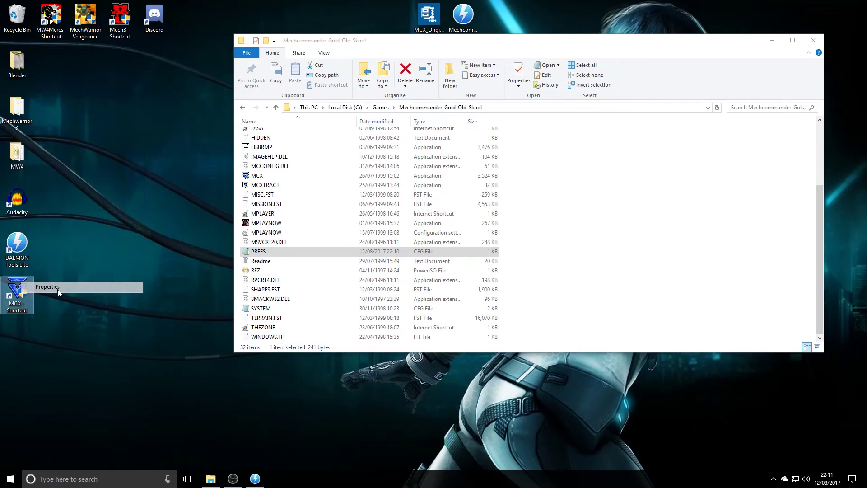
click(153, 248)
drag(136, 225, 180, 115)
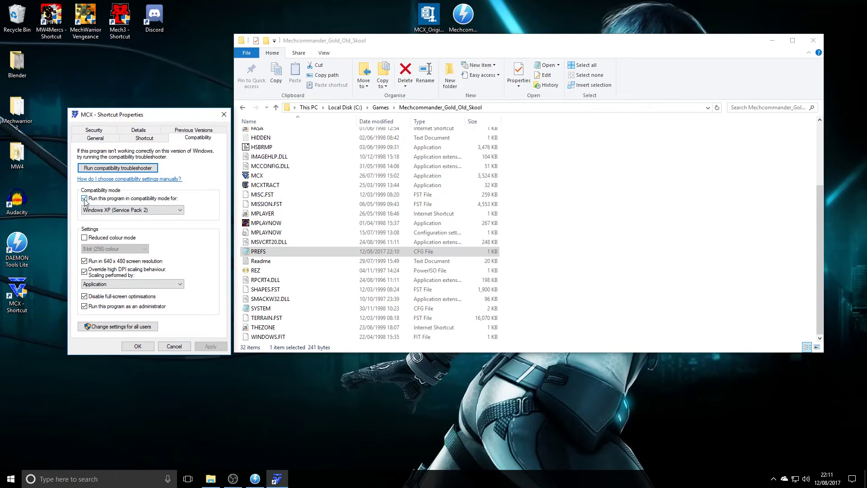
click(181, 207)
click(131, 346)
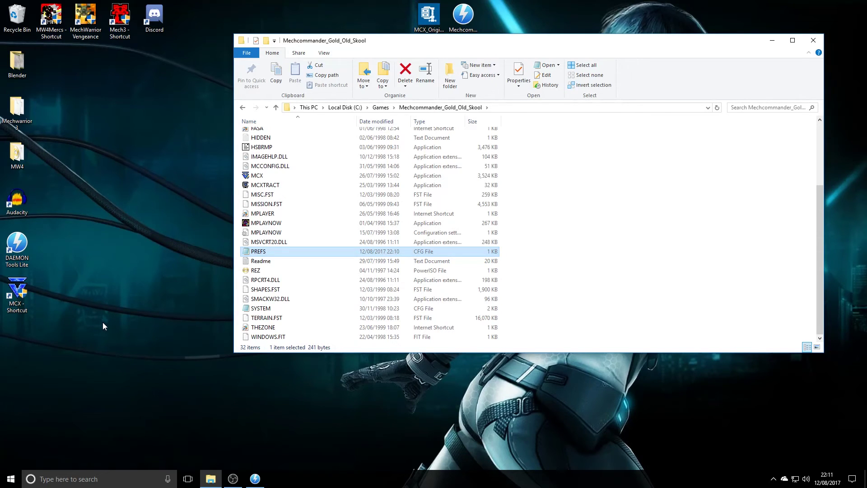
Launch the game from the MCX desktop shortcut, maximize its window and open the Original Campaign's mission briefing
double_click(18, 293)
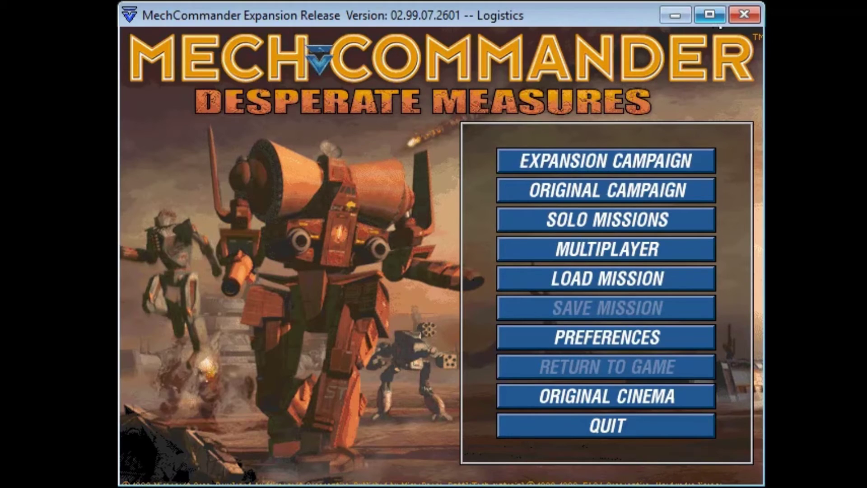
click(711, 17)
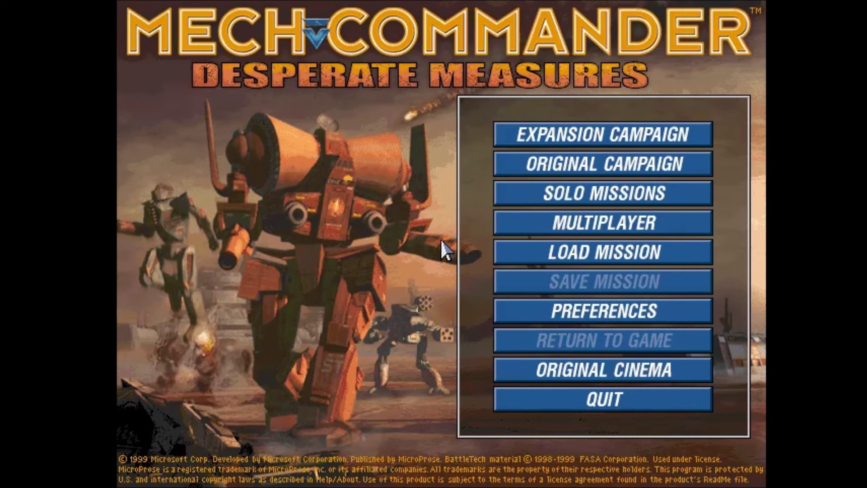
click(539, 166)
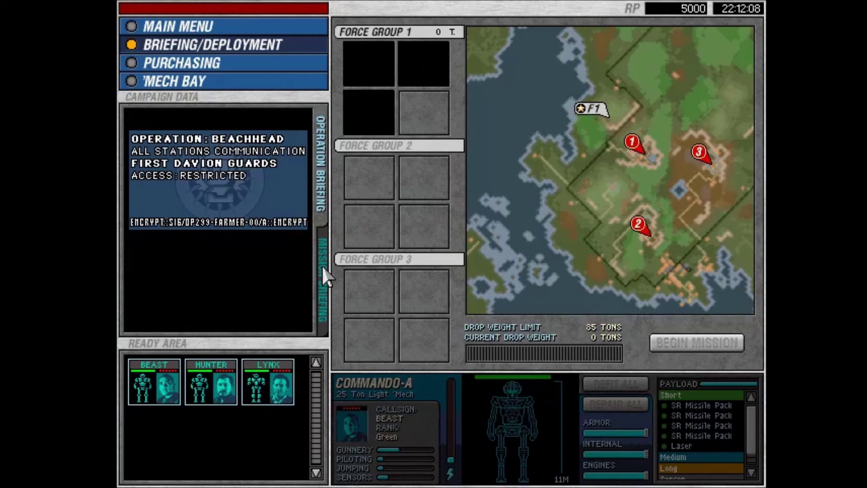
click(325, 265)
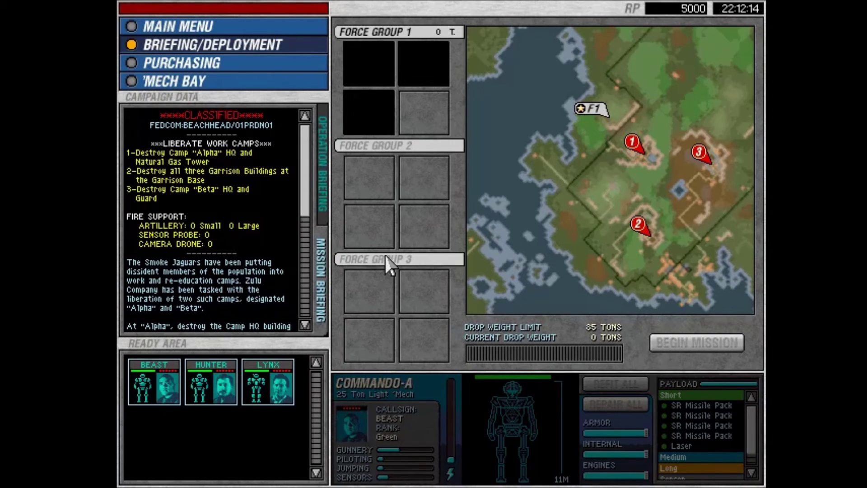
Deploy Lynx's Firestarter-W in Force Group 1, begin the mission, select the 'Mech on the battlefield and abort the mission
click(282, 394)
drag(282, 395, 370, 63)
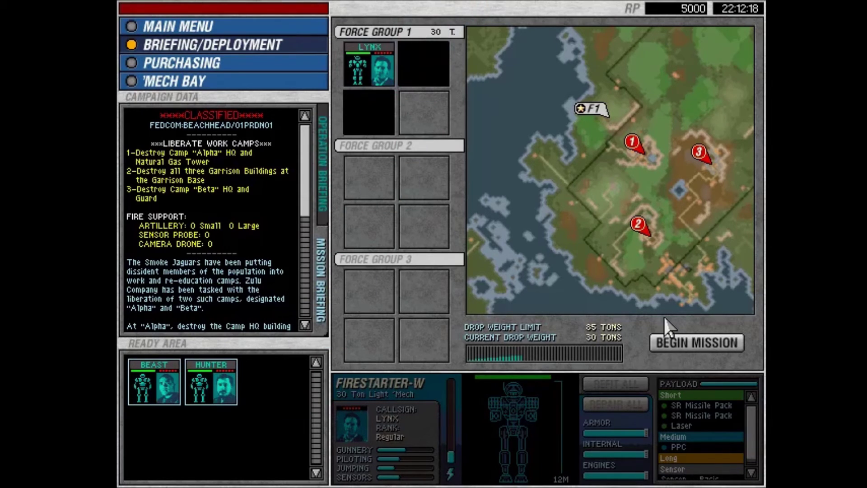
click(685, 338)
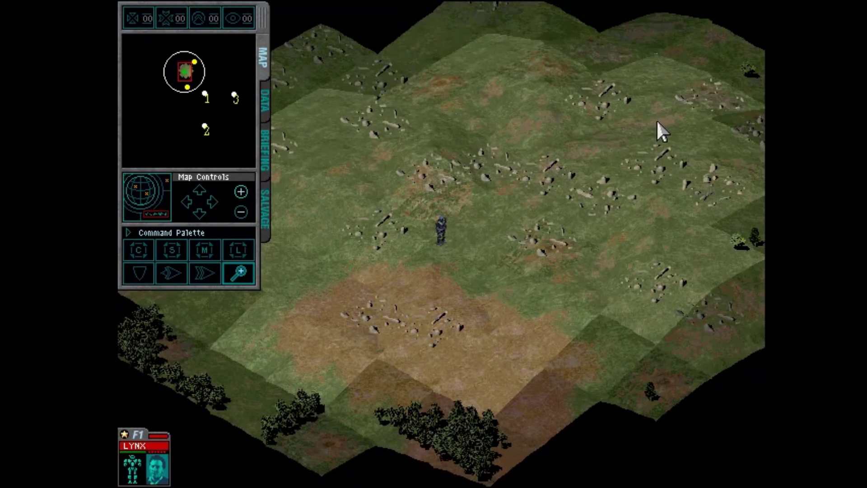
mouse_move(601, 142)
mouse_down()
mouse_move(341, 316)
mouse_move(338, 331)
mouse_up()
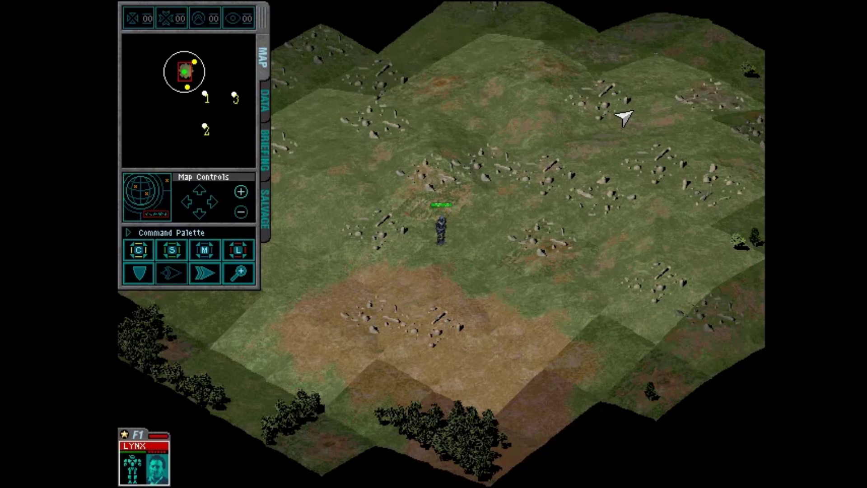
key(Escape)
key(Return)
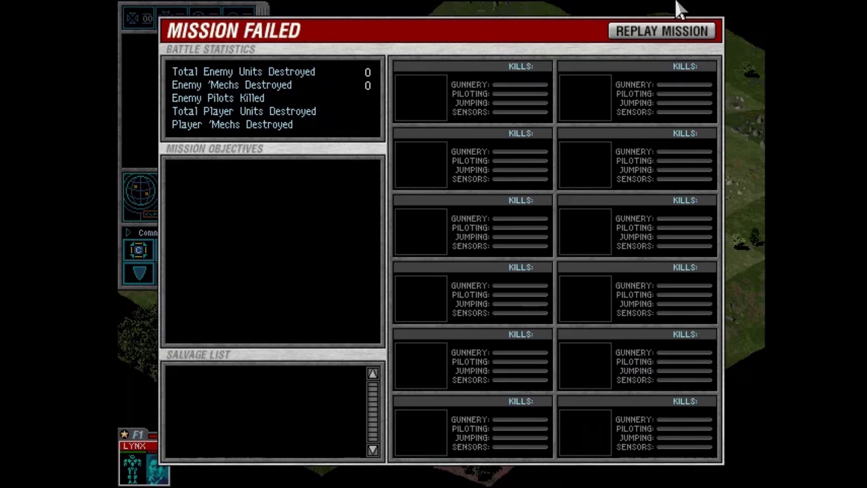
Exit the mission report to the main menu, quit the game and close the Mechcommander_Gold_Old_Skool folder
click(684, 40)
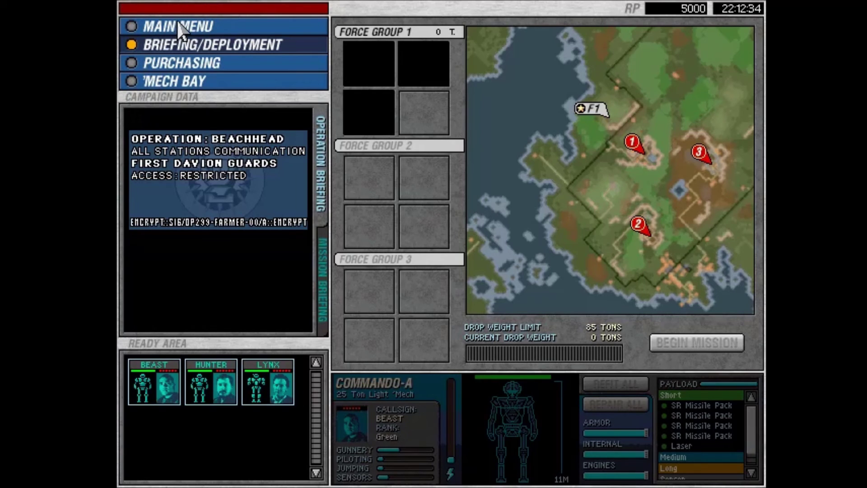
click(153, 27)
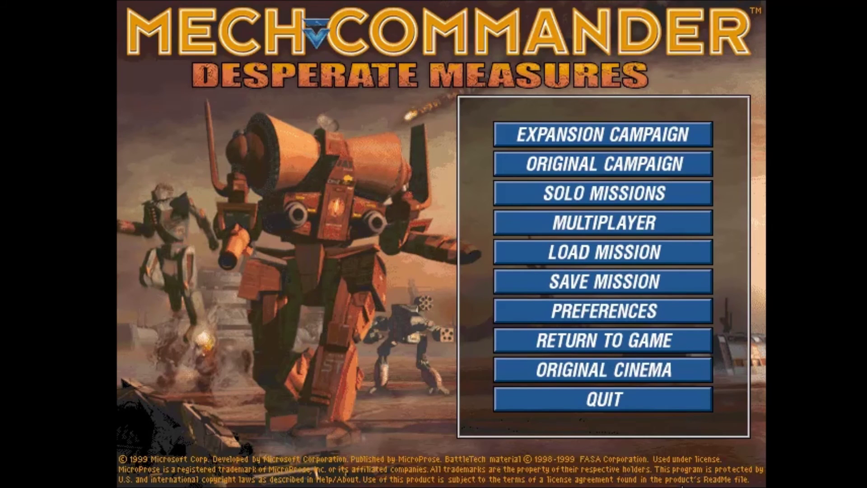
click(642, 398)
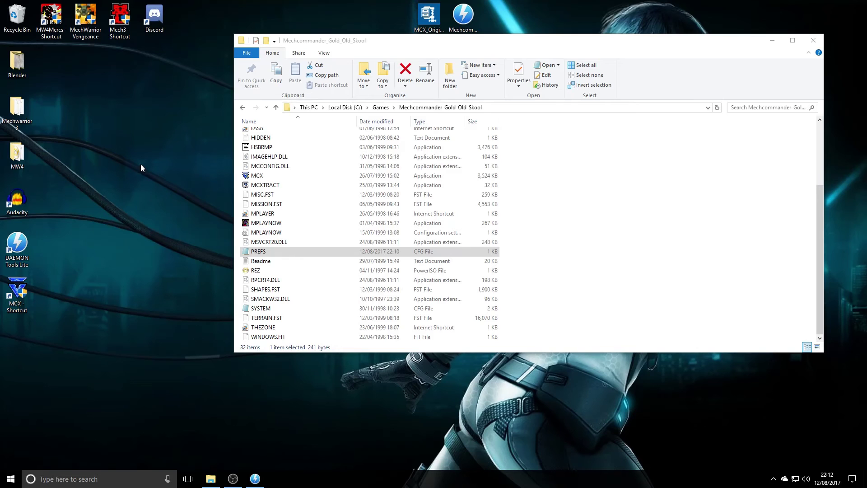
click(813, 40)
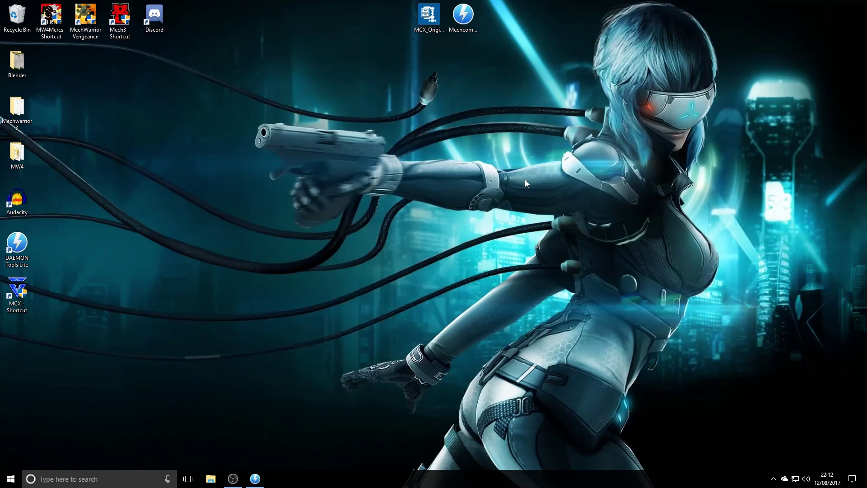